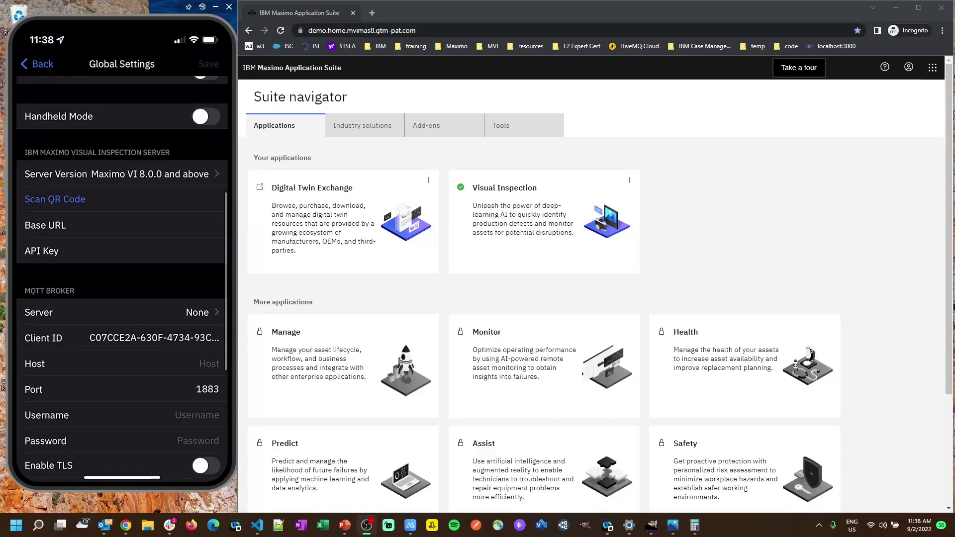
Launch Visual Inspection and generate a new API key under Services > API key.
{"action": "left_click", "coordinate": [509, 217]}
{"action": "left_click", "coordinate": [602, 348]}
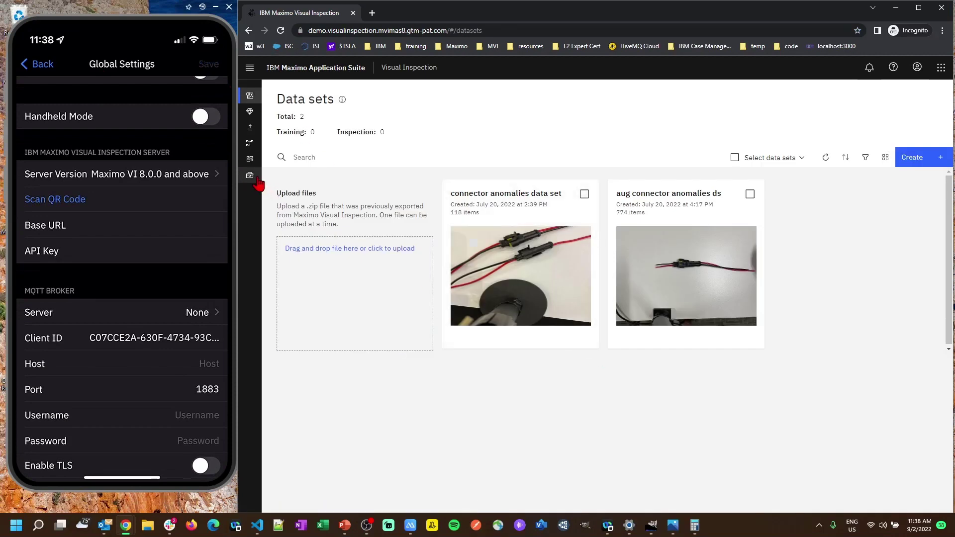
{"action": "mouse_move", "coordinate": [258, 180]}
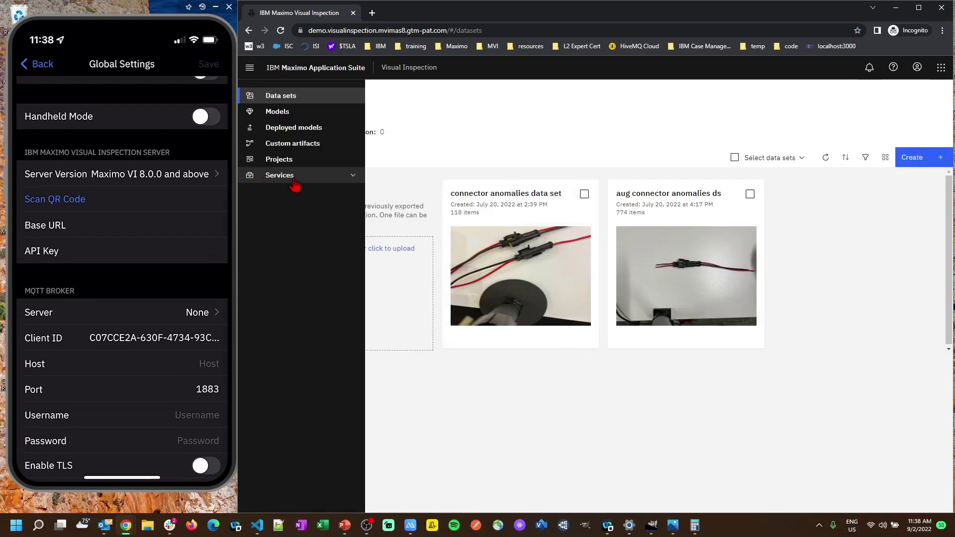
{"action": "left_click", "coordinate": [332, 183]}
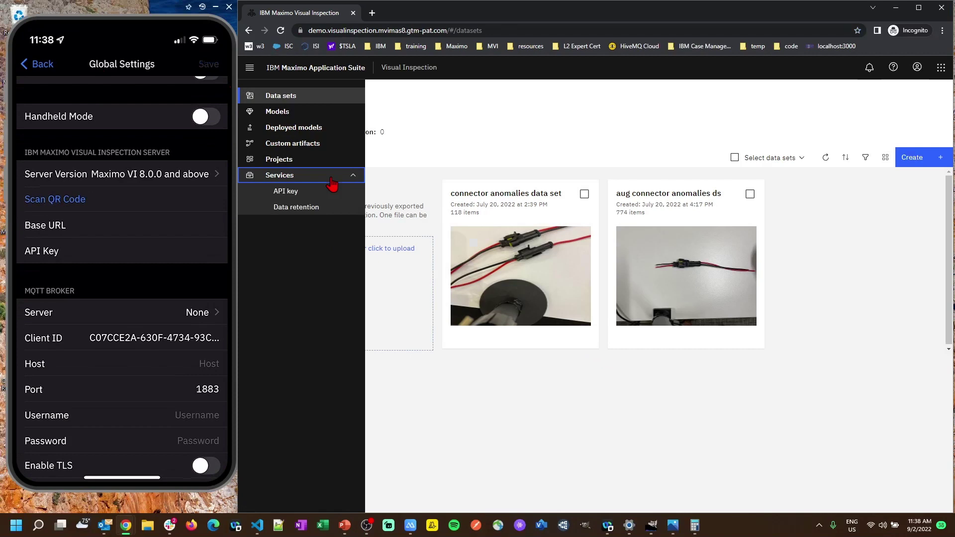
{"action": "left_click", "coordinate": [293, 197]}
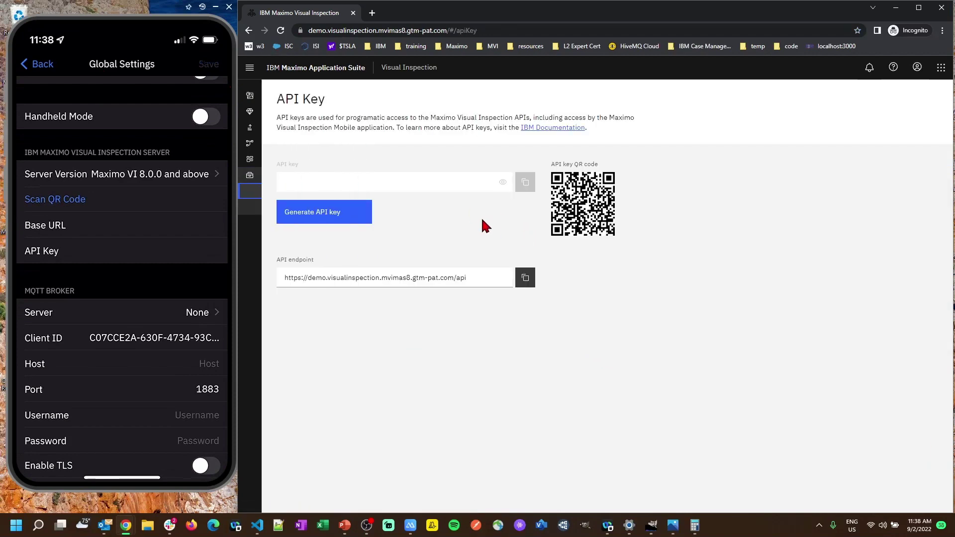
{"action": "left_click", "coordinate": [338, 219]}
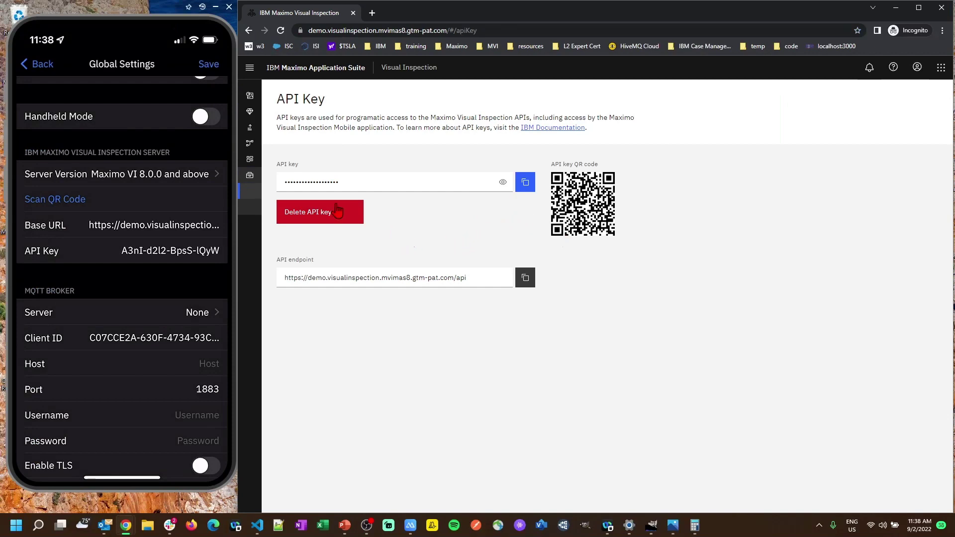
{"action": "key", "text": "alt+Tab"}
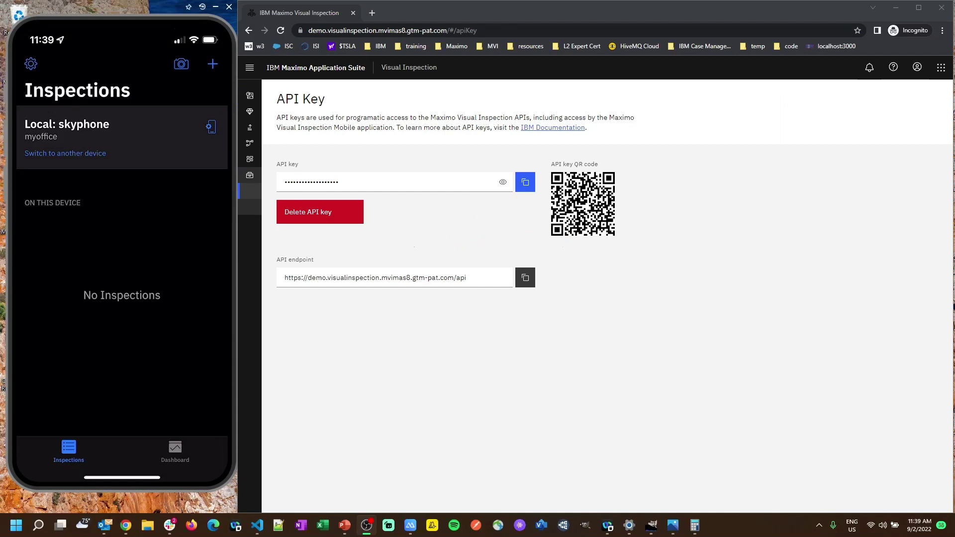
Start a new mobile inspection named 'connectors'.
{"action": "left_click", "coordinate": [212, 64]}
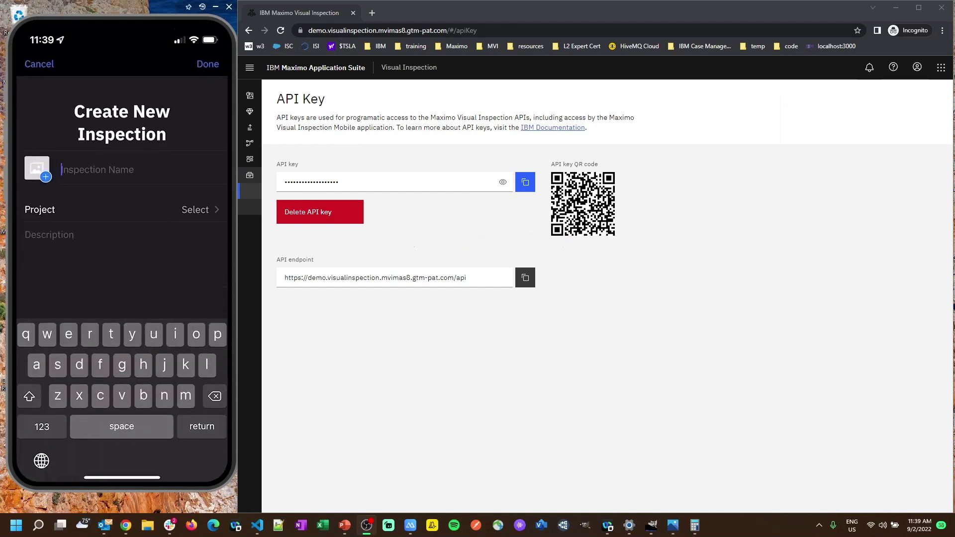
{"action": "type", "text": "connects"}
{"action": "key", "text": "BackSpace"}
{"action": "type", "text": "ors"}
Assign the inspection to a new project called connector_demo_proj.
{"action": "left_click", "coordinate": [198, 209]}
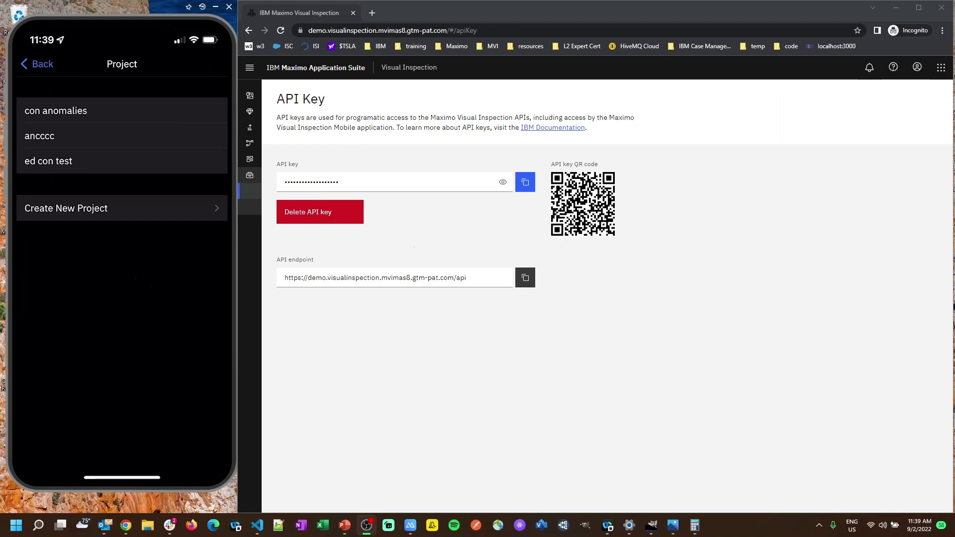
{"action": "left_click", "coordinate": [122, 208]}
{"action": "type", "text": "connector_"}
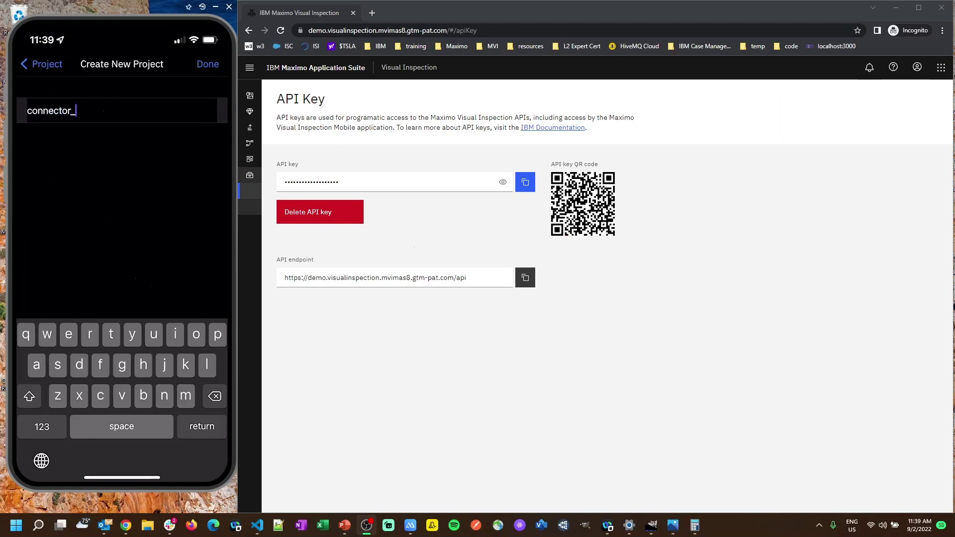
{"action": "type", "text": "demo_proj"}
{"action": "key", "text": "Return"}
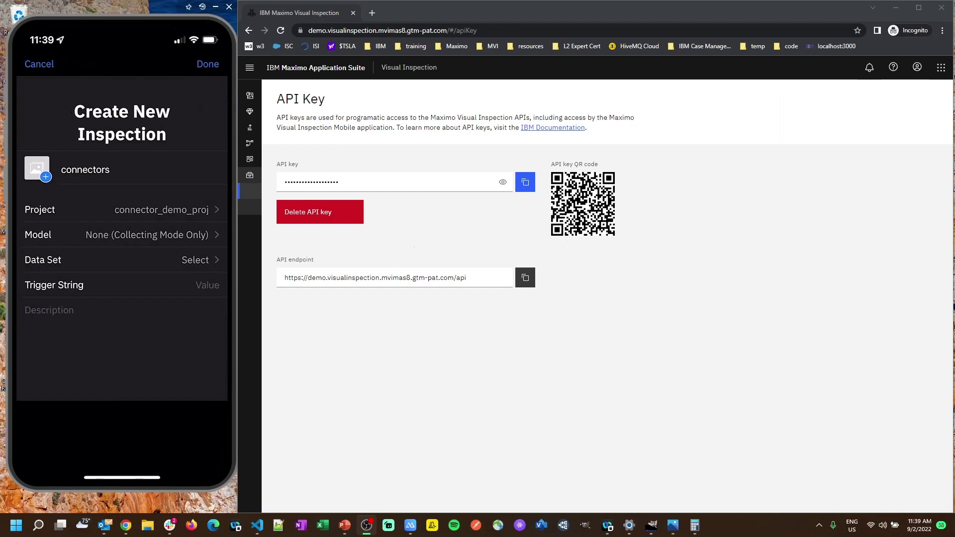
Create a new data set named ds_connectors for the inspection.
{"action": "left_click", "coordinate": [122, 260]}
{"action": "left_click", "coordinate": [75, 109]}
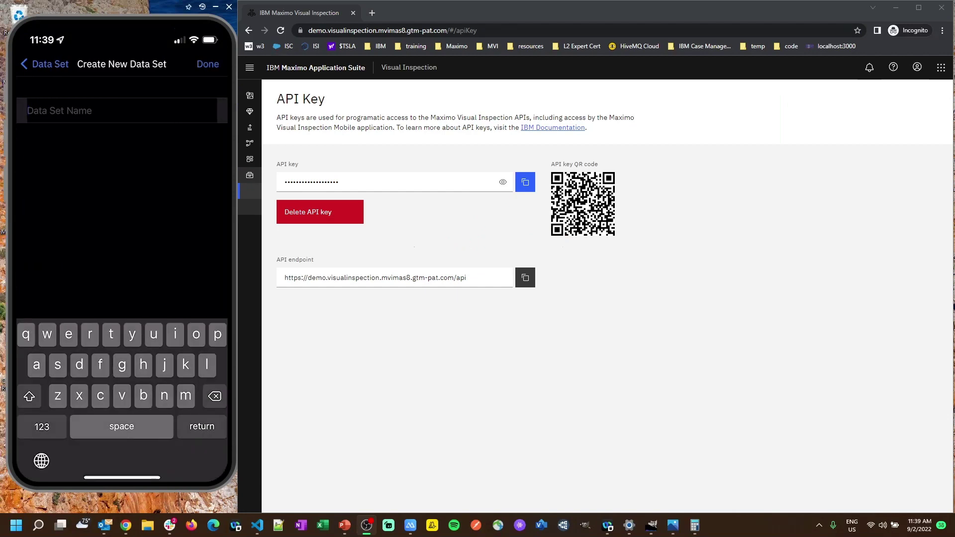
{"action": "type", "text": "ds_"}
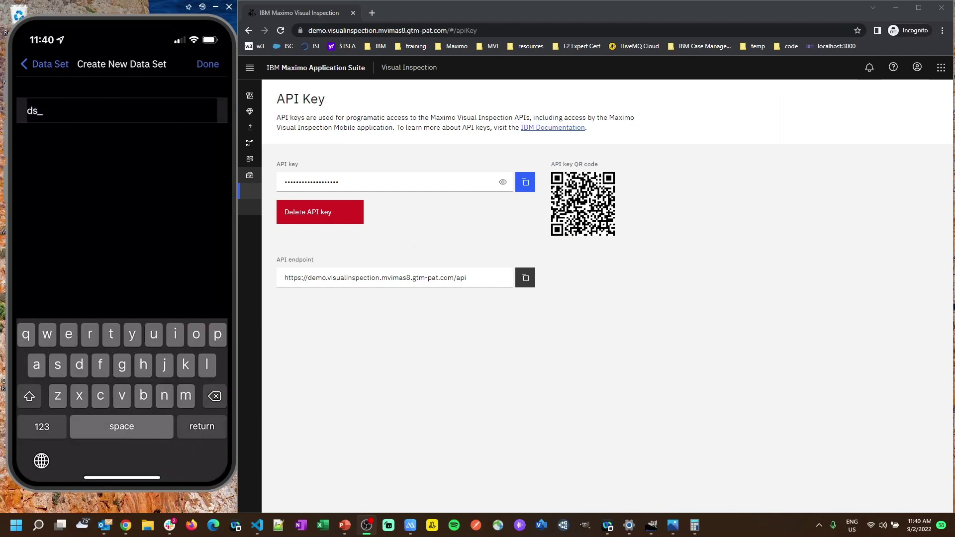
{"action": "type", "text": "connectirs"}
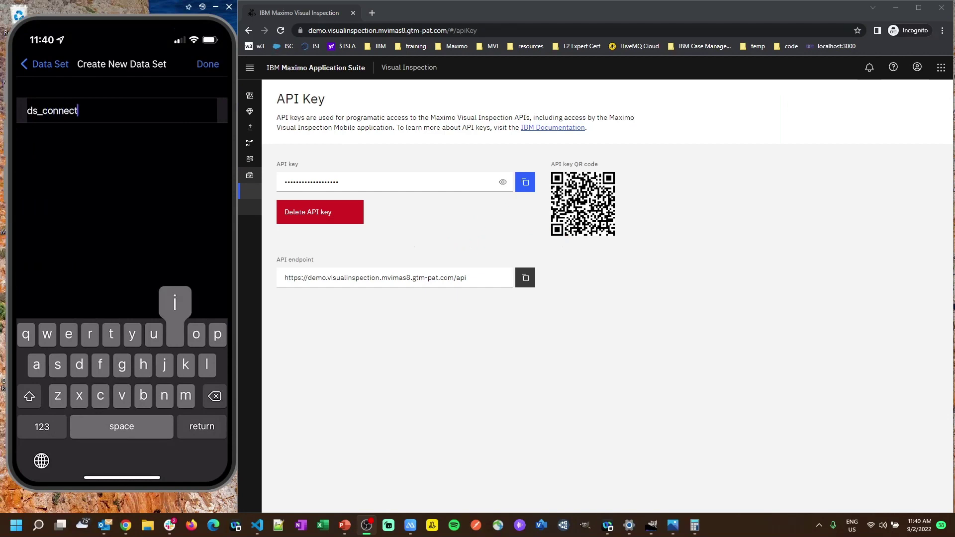
{"action": "key", "text": "BackSpace"}
{"action": "key", "text": "BackSpace"}
{"action": "key", "text": "BackSpace"}
{"action": "type", "text": "irs"}
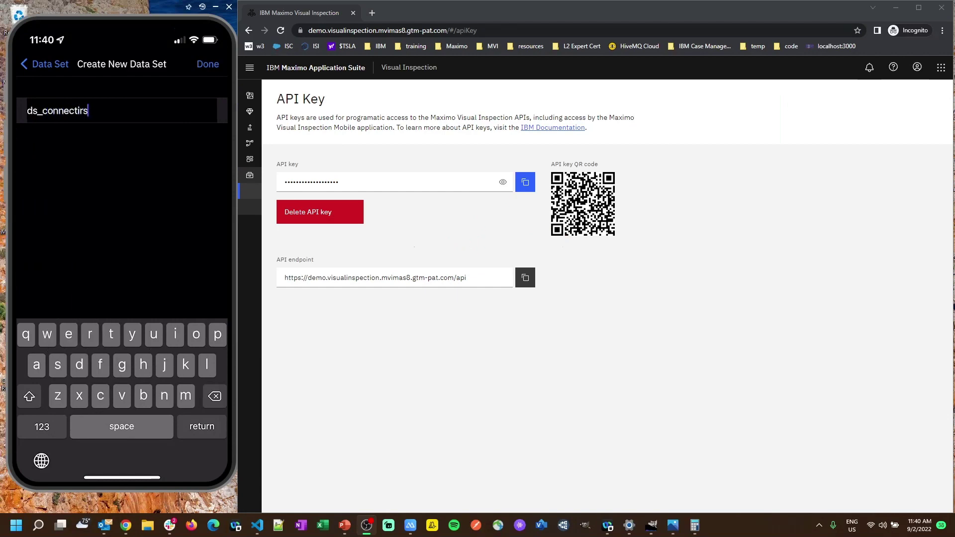
{"action": "key", "text": "BackSpace"}
{"action": "key", "text": "BackSpace"}
{"action": "type", "text": "ors"}
{"action": "key", "text": "Return"}
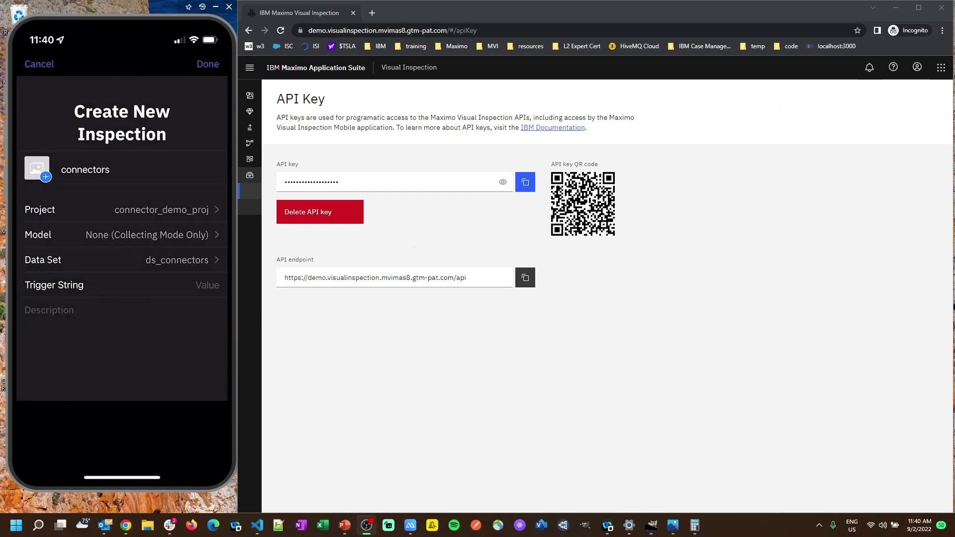
Set the trigger string to 'none' and save the connectors inspection.
{"action": "left_click", "coordinate": [207, 285]}
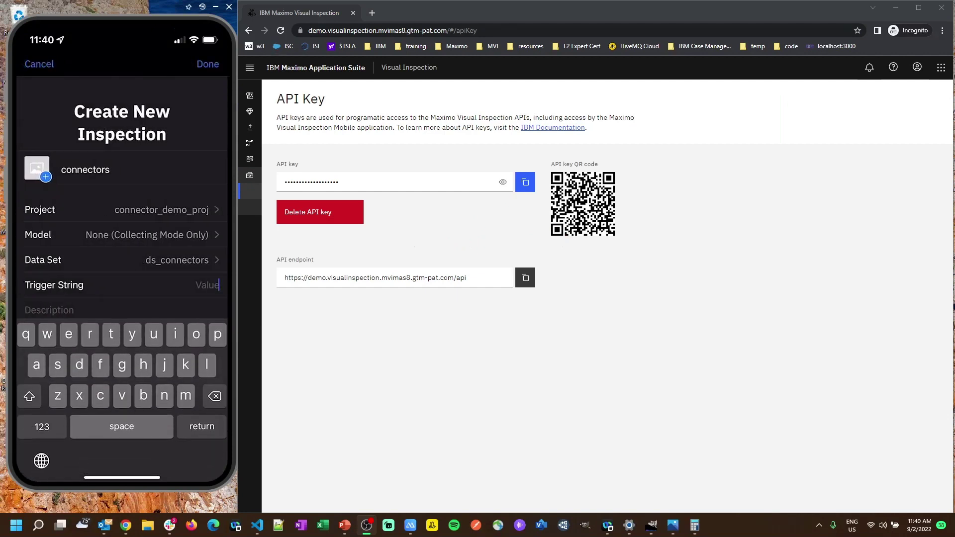
{"action": "type", "text": "none"}
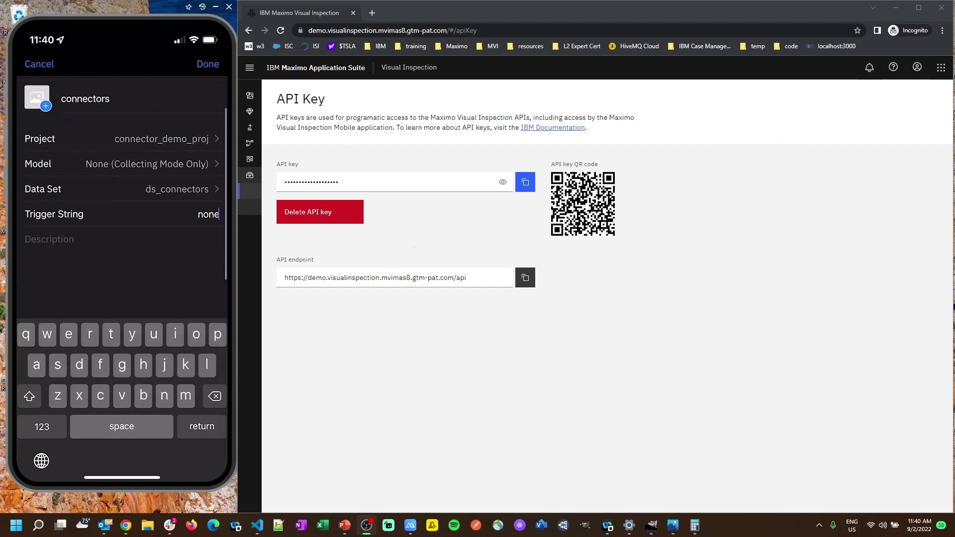
{"action": "scroll", "coordinate": [122, 199], "scroll_direction": "up", "scroll_amount": 3}
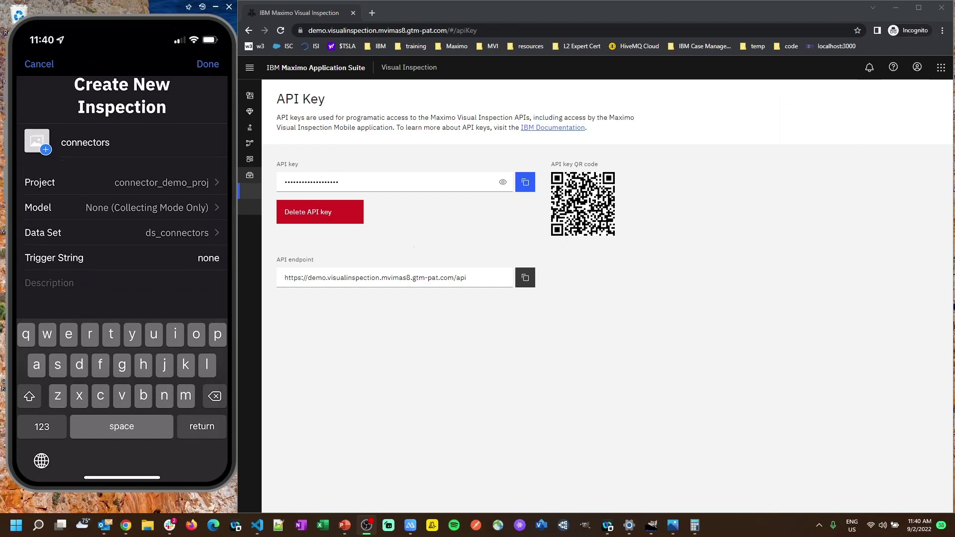
{"action": "left_click", "coordinate": [207, 64]}
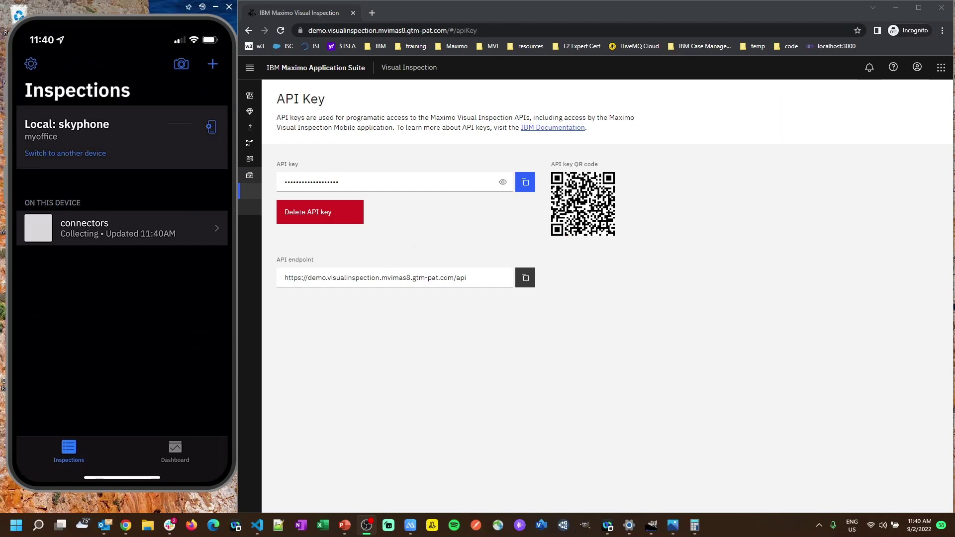
{"action": "left_click", "coordinate": [122, 228]}
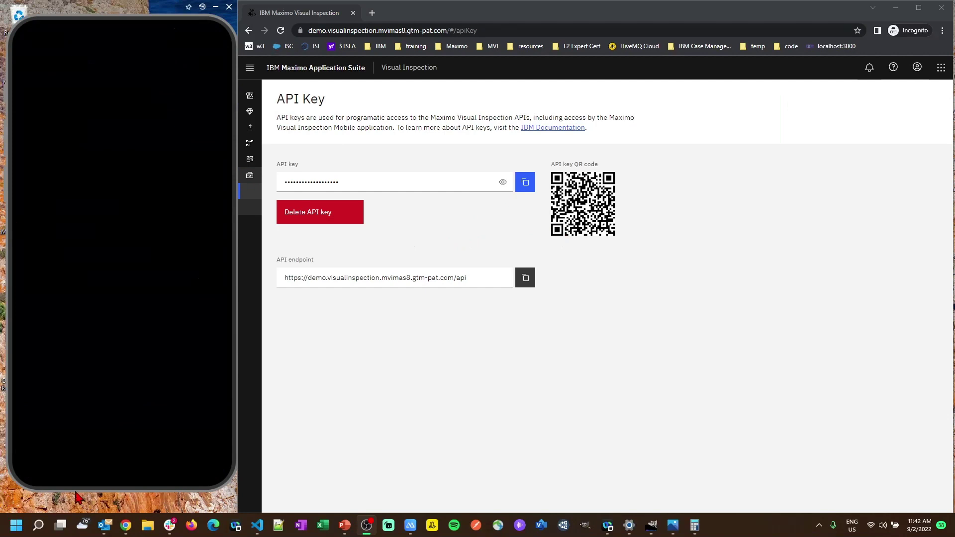
Open the ds_connectors data set, select all four images and open the Label menu.
{"action": "mouse_move", "coordinate": [250, 492]}
{"action": "mouse_move", "coordinate": [260, 118]}
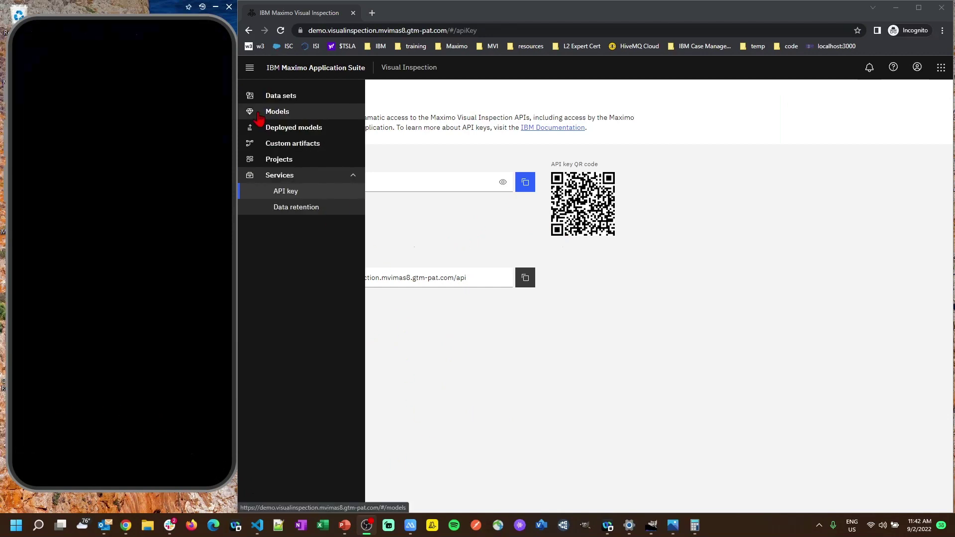
{"action": "left_click", "coordinate": [300, 97]}
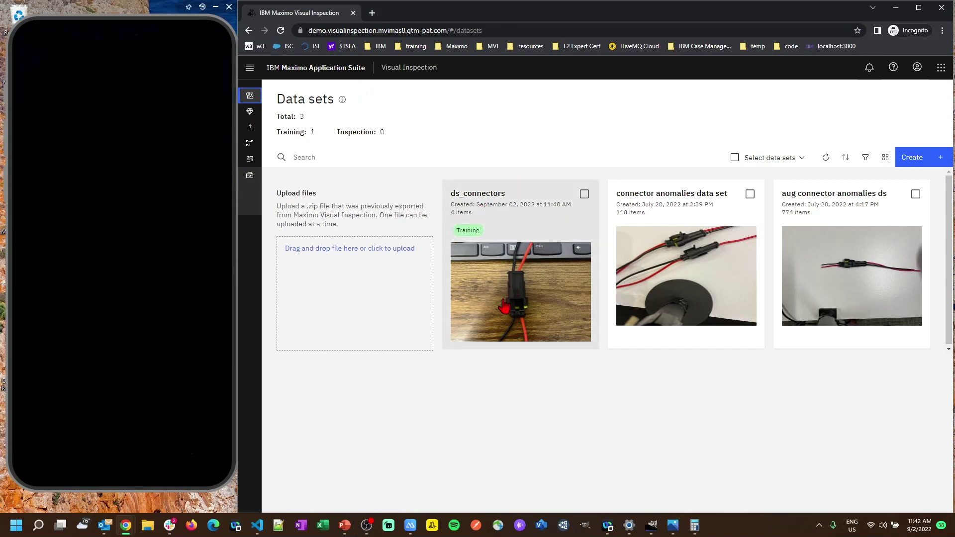
{"action": "left_click", "coordinate": [520, 279]}
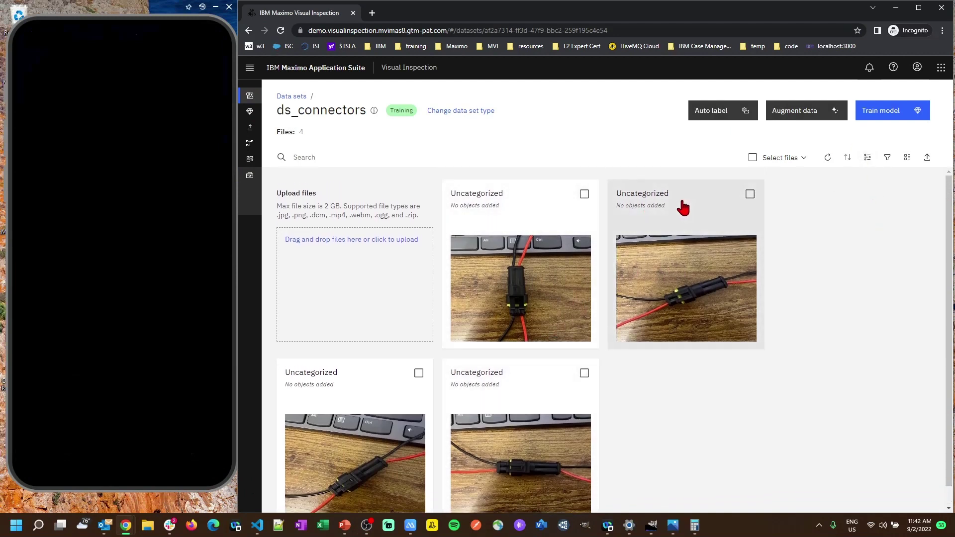
{"action": "left_click", "coordinate": [797, 159]}
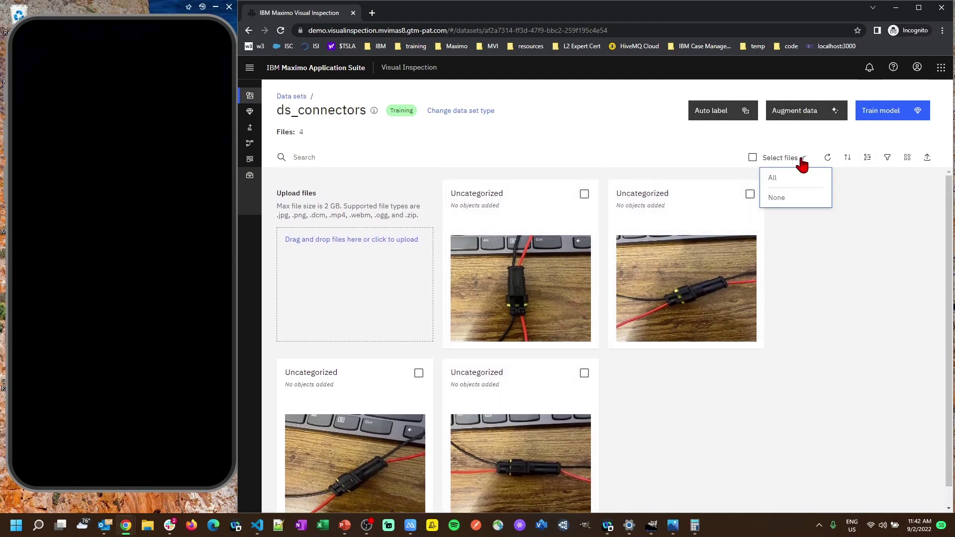
{"action": "left_click", "coordinate": [783, 187]}
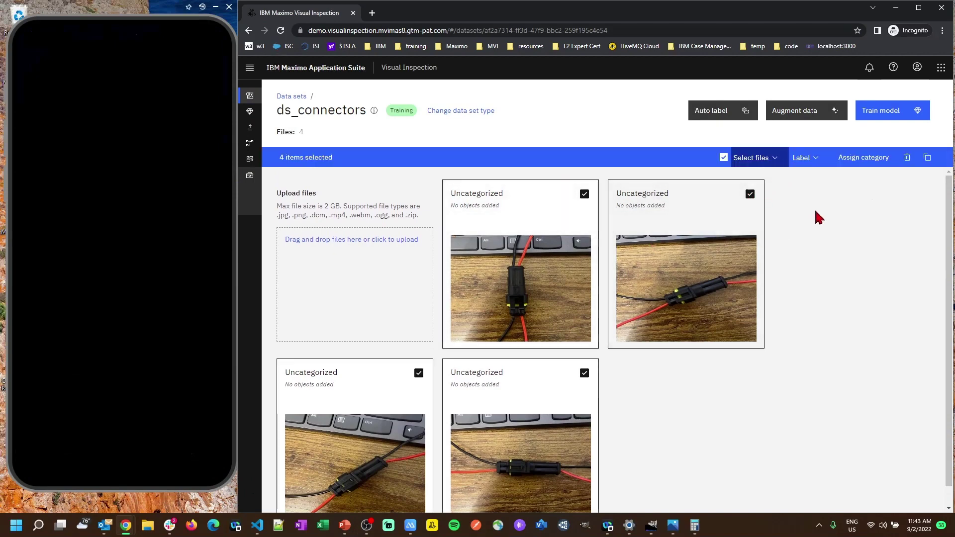
{"action": "left_click", "coordinate": [812, 160]}
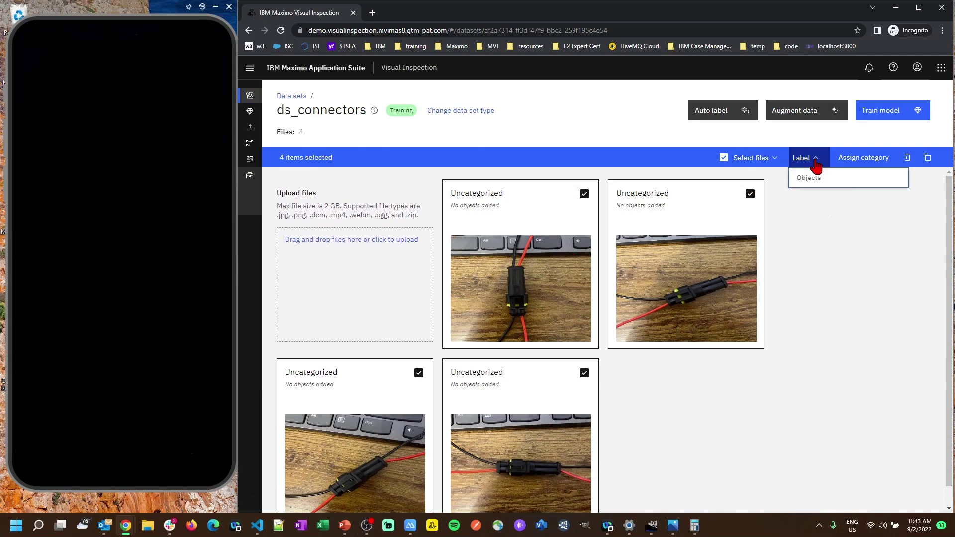
Open the four selected images in the object labeling view.
{"action": "left_click", "coordinate": [806, 184]}
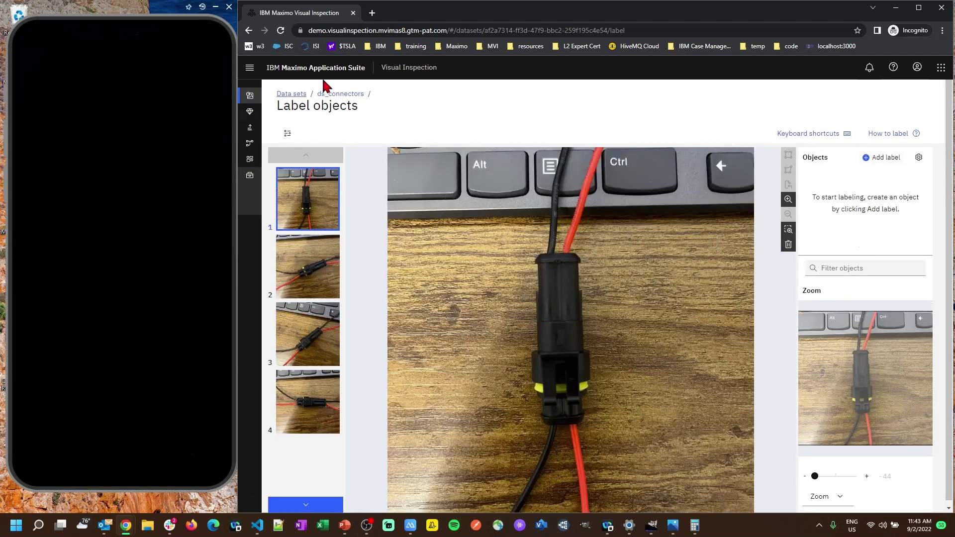
{"action": "left_click_drag", "start_coordinate": [491, 20], "coordinate": [468, 22]}
{"action": "scroll", "coordinate": [582, 248], "scroll_direction": "down", "scroll_amount": 1}
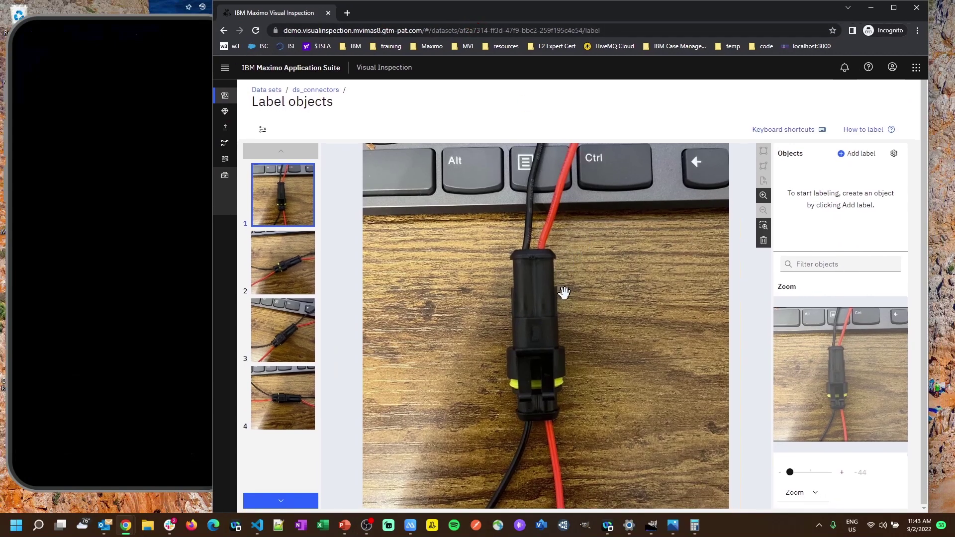
{"action": "scroll", "coordinate": [564, 292], "scroll_direction": "up", "scroll_amount": 1}
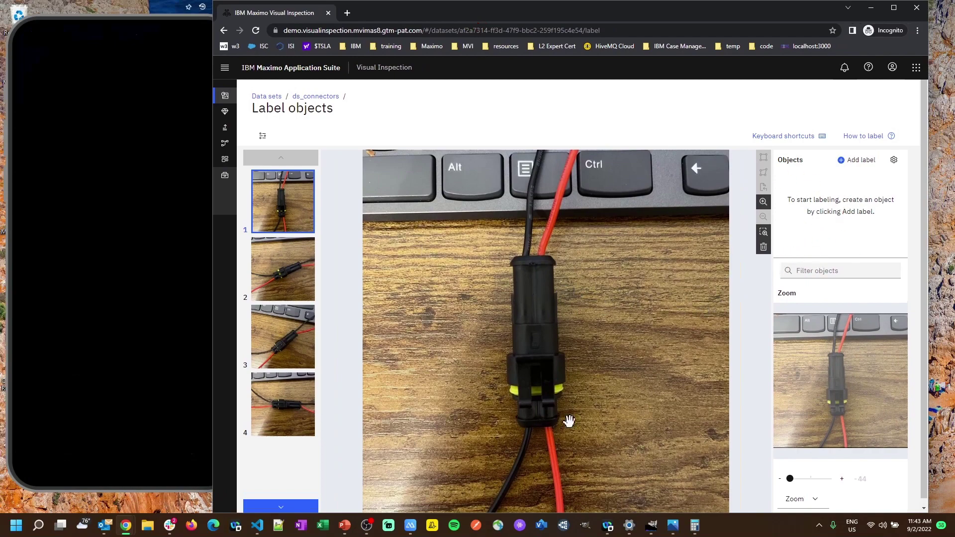
Add the object labels 'disconnected' and 'connected' in the Add objects dialog.
{"action": "left_click", "coordinate": [859, 168]}
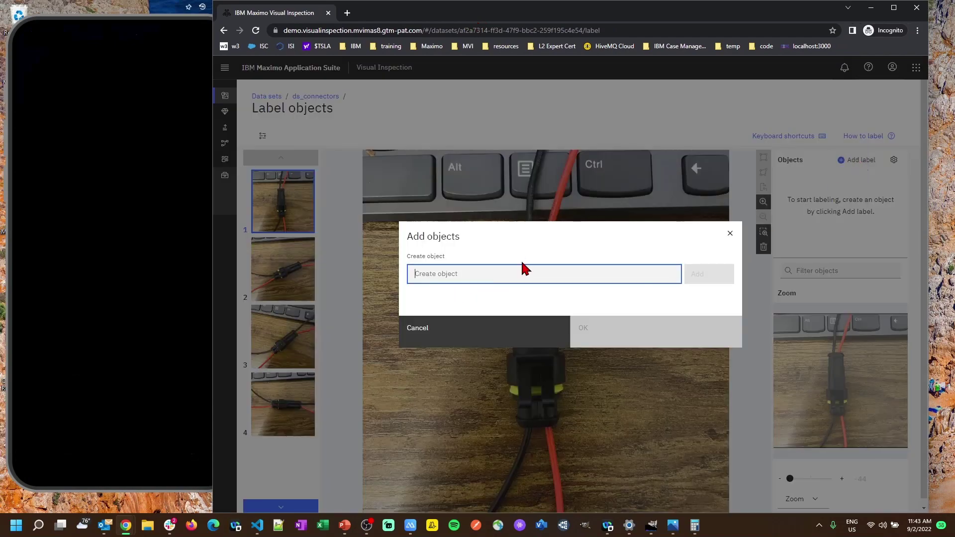
{"action": "type", "text": "disconnected"}
{"action": "left_click", "coordinate": [698, 277]}
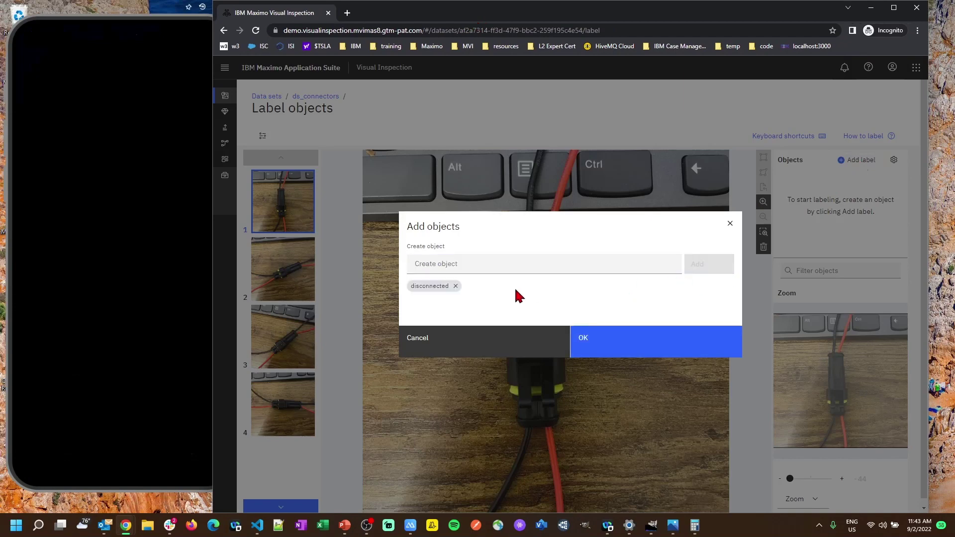
{"action": "left_click", "coordinate": [452, 262]}
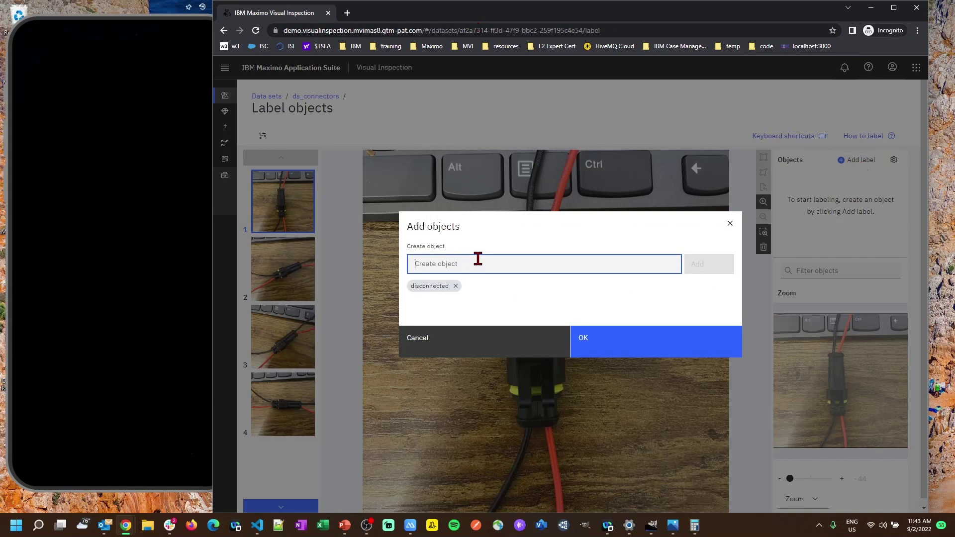
{"action": "type", "text": "connected"}
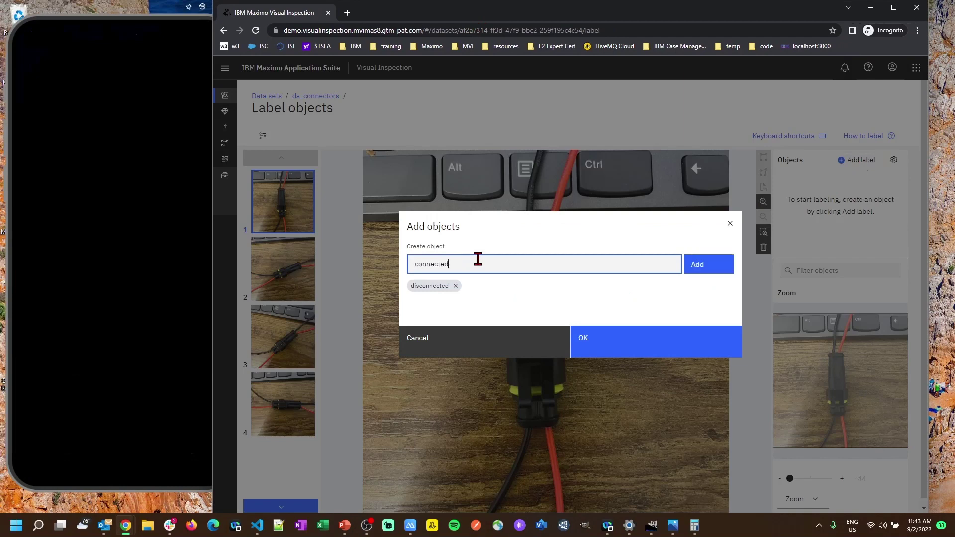
{"action": "left_click", "coordinate": [697, 264]}
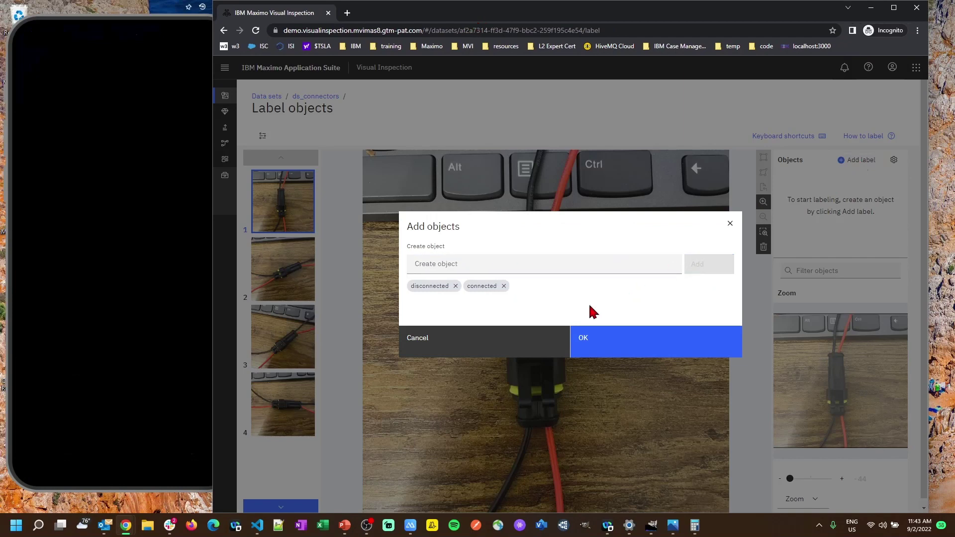
Create both labels and box image 1's connector as disconnected.
{"action": "left_click", "coordinate": [598, 345]}
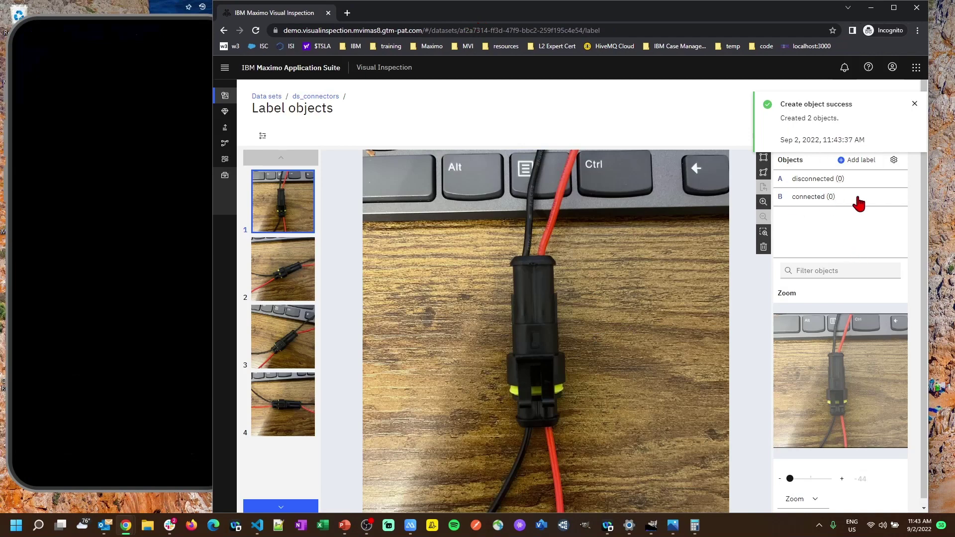
{"action": "left_click", "coordinate": [914, 104]}
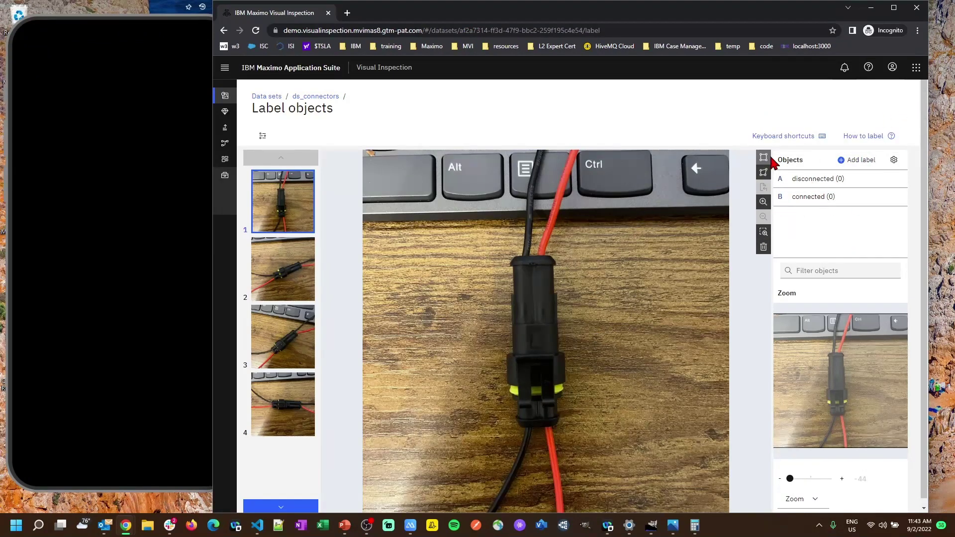
{"action": "left_click", "coordinate": [812, 183]}
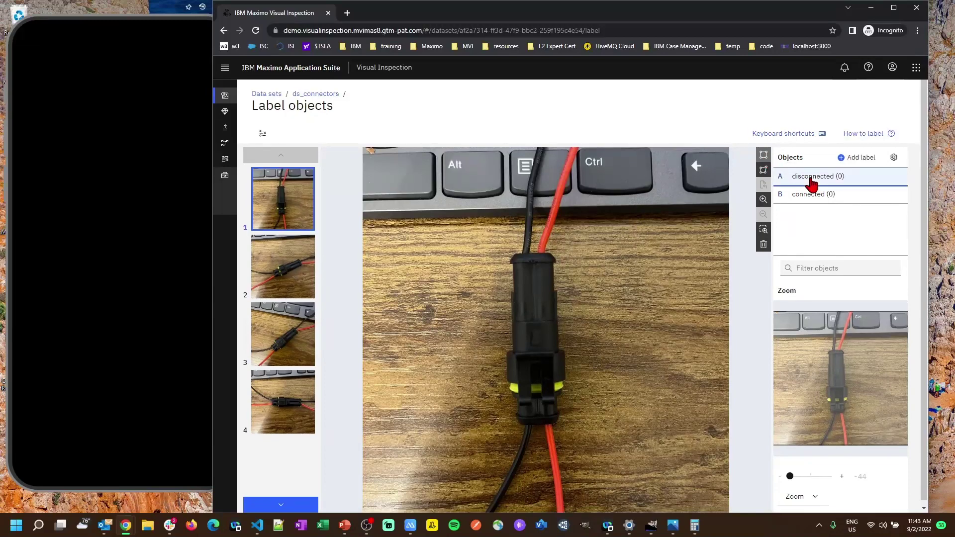
{"action": "left_click", "coordinate": [764, 155]}
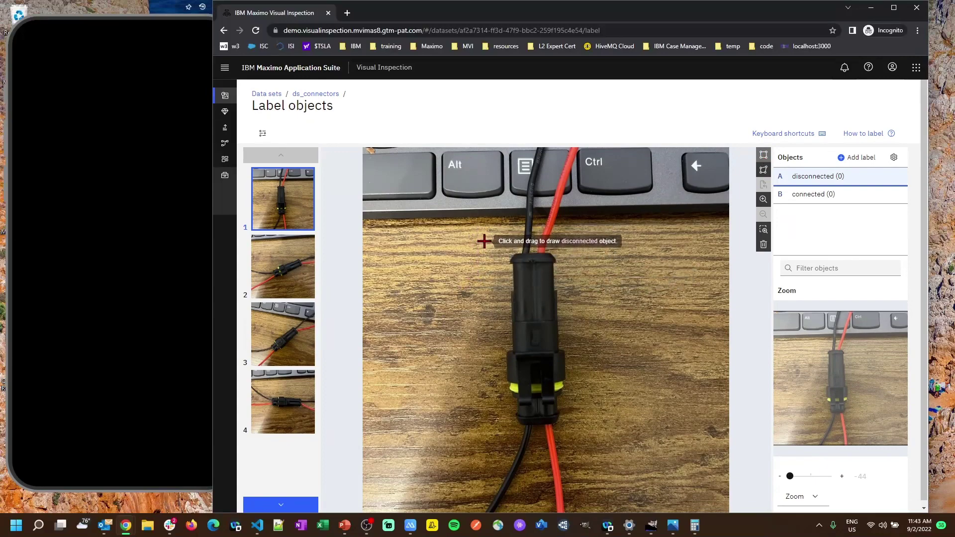
{"action": "mouse_move", "coordinate": [484, 241]}
{"action": "left_mouse_down"}
{"action": "mouse_move", "coordinate": [608, 427]}
{"action": "mouse_move", "coordinate": [586, 434]}
{"action": "left_mouse_up"}
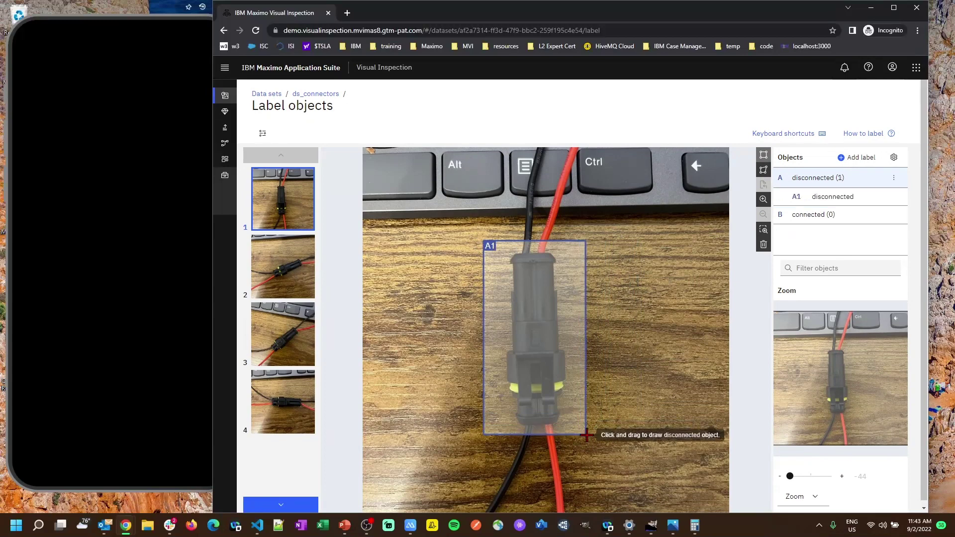
Outline image 2's connector with a four-point disconnected polygon.
{"action": "left_click", "coordinate": [298, 274]}
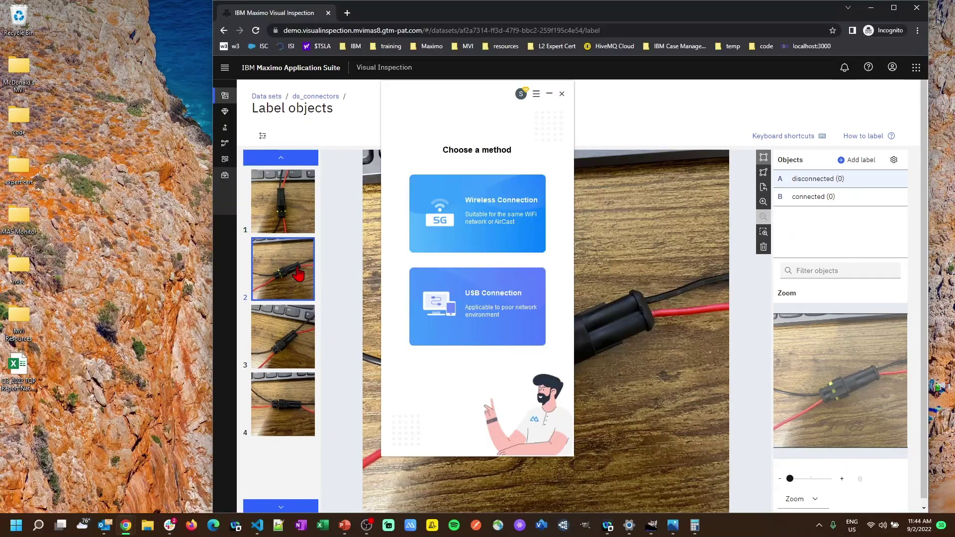
{"action": "left_click_drag", "start_coordinate": [454, 83], "coordinate": [69, 85]}
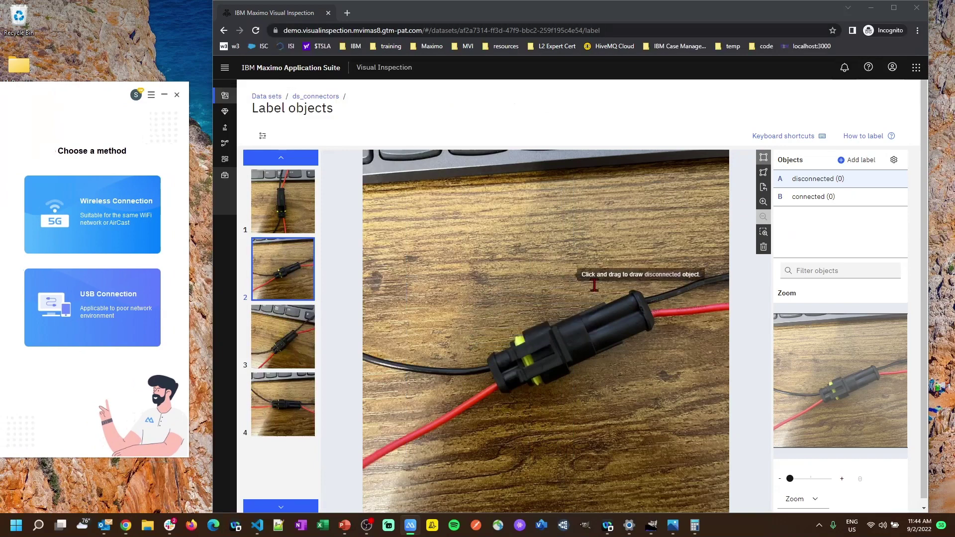
{"action": "left_click", "coordinate": [763, 174]}
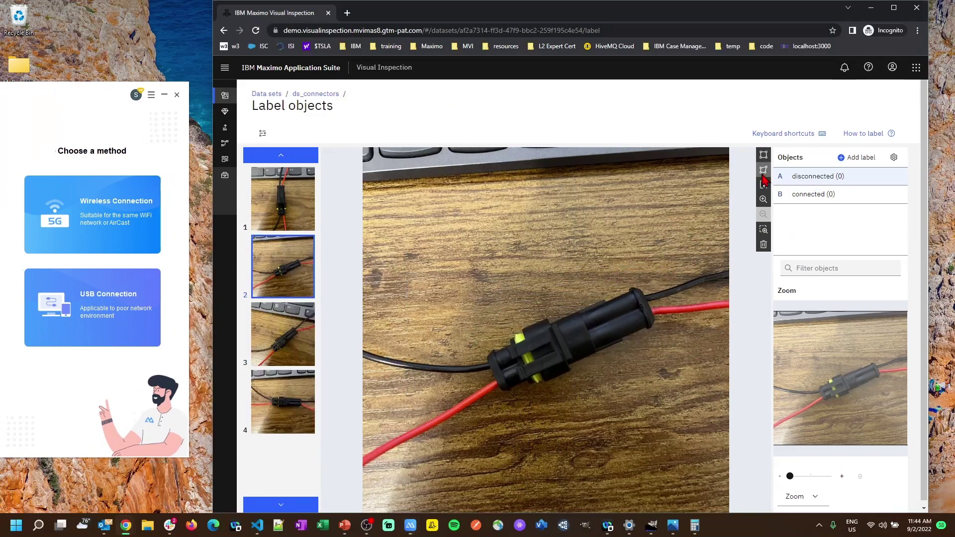
{"action": "left_click", "coordinate": [478, 346]}
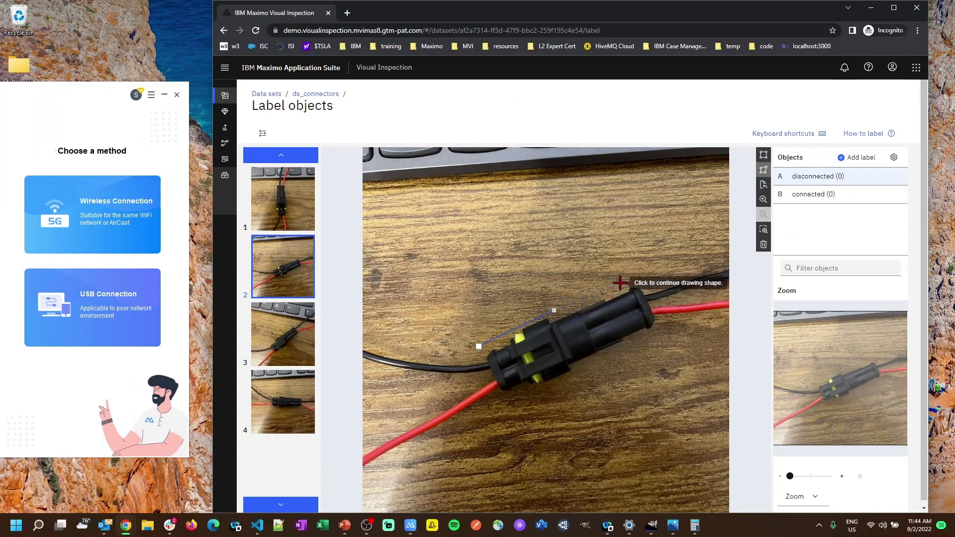
{"action": "left_click", "coordinate": [638, 277]}
{"action": "left_click", "coordinate": [670, 338]}
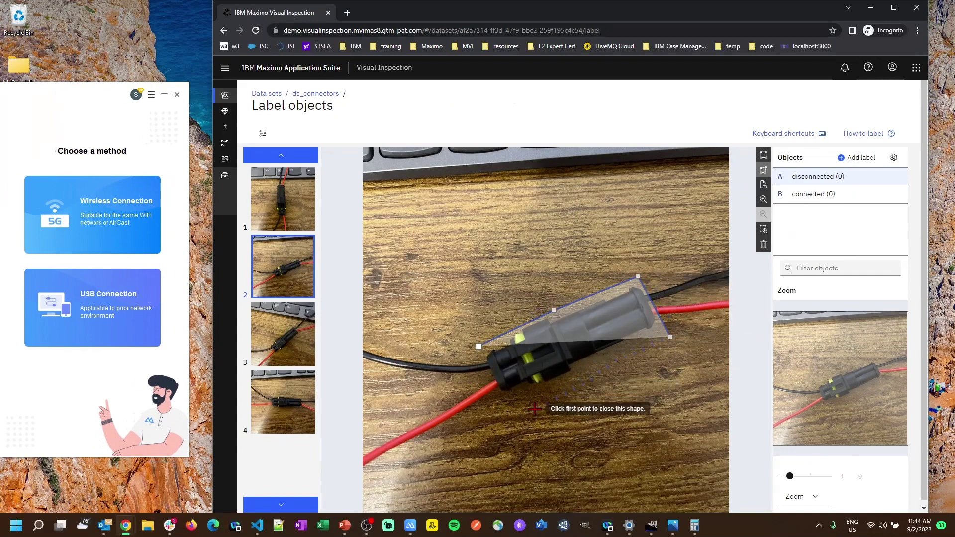
{"action": "left_click", "coordinate": [505, 401]}
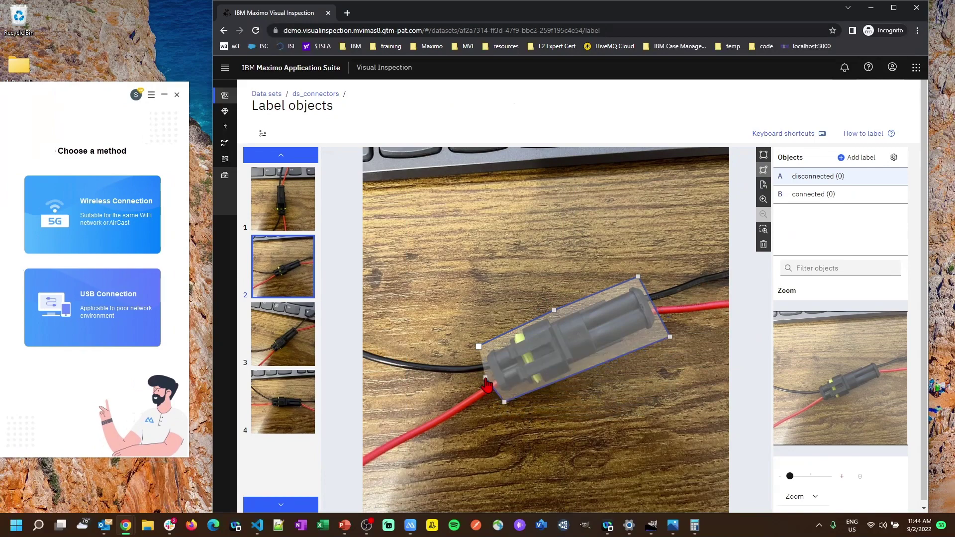
{"action": "left_click", "coordinate": [478, 346]}
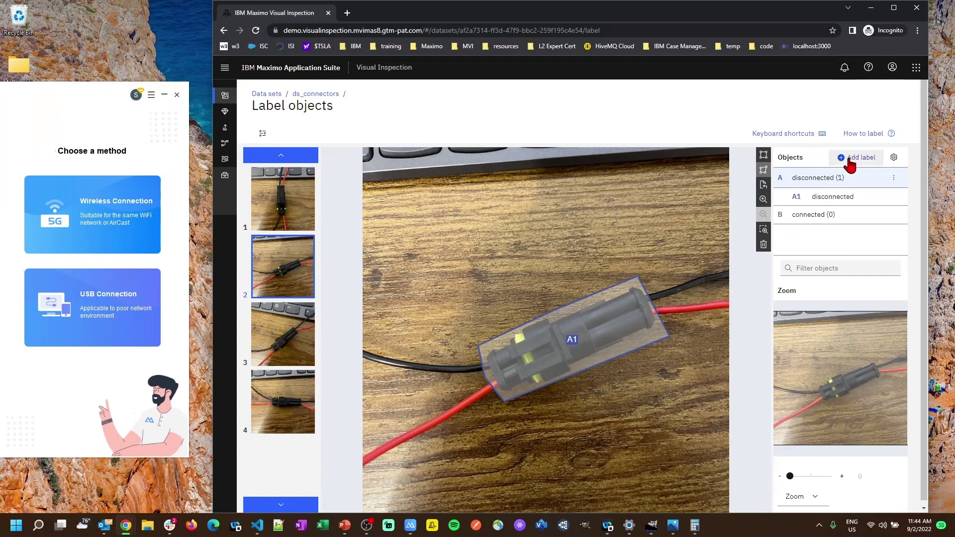
{"action": "left_click", "coordinate": [859, 200]}
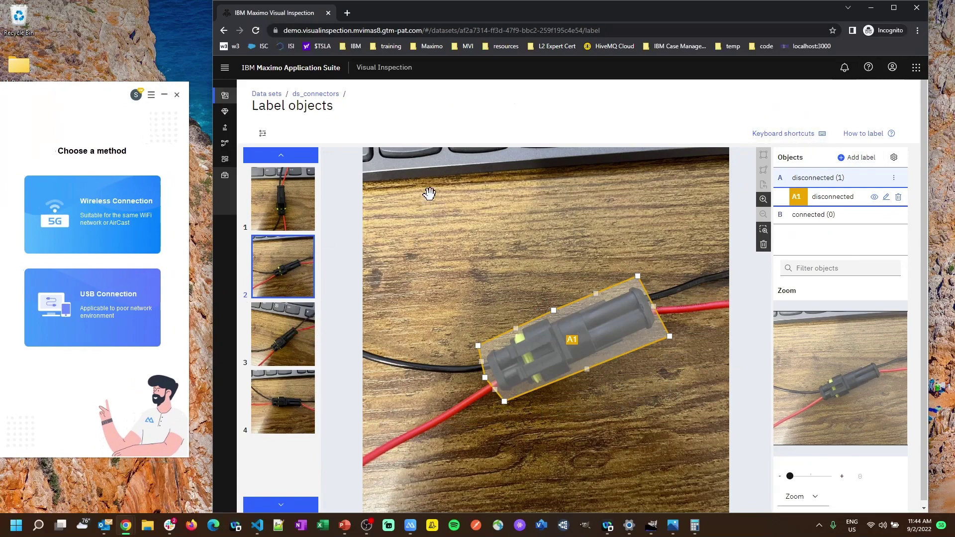
Outline image 3's connector as disconnected, then delete that wrong A1 outline.
{"action": "key", "text": "Right"}
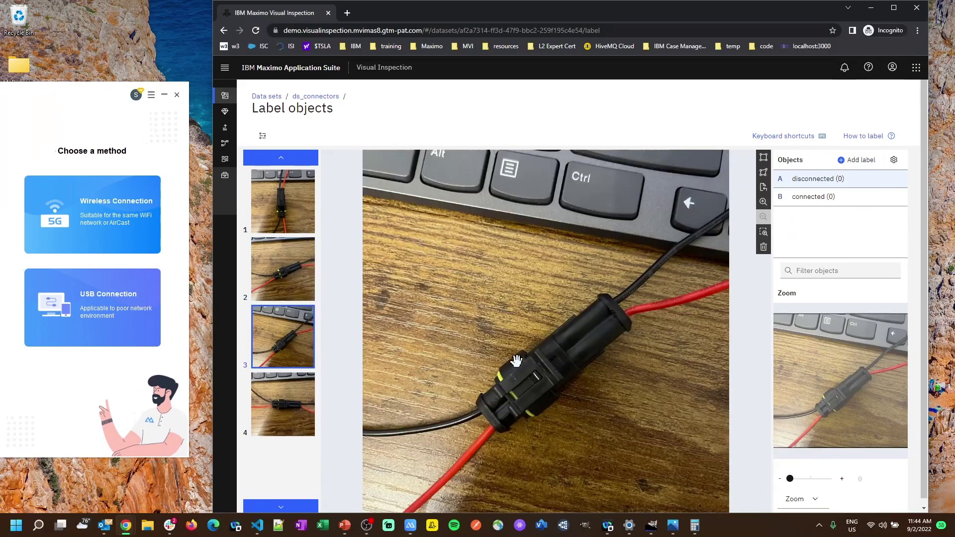
{"action": "left_click", "coordinate": [763, 158]}
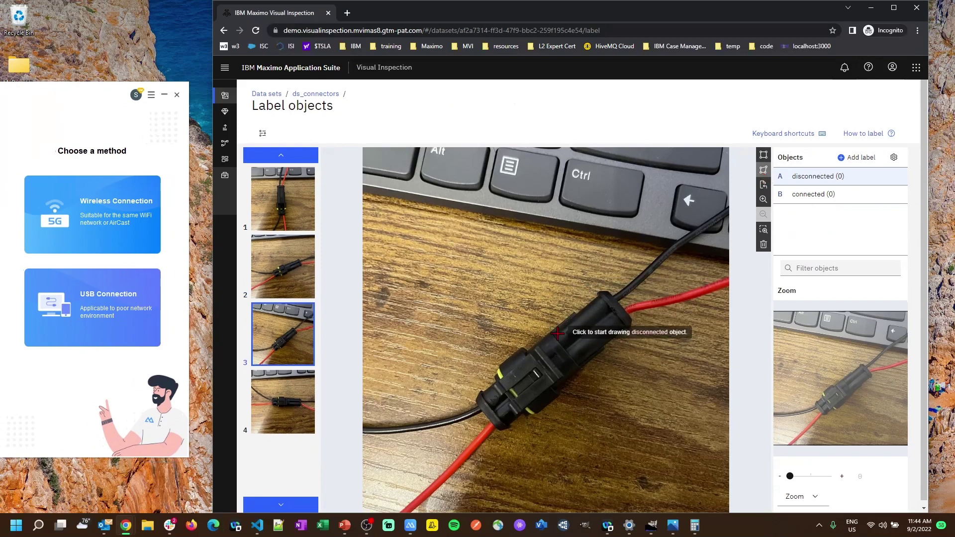
{"action": "left_click", "coordinate": [449, 389]}
{"action": "left_click", "coordinate": [599, 278]}
{"action": "left_click", "coordinate": [647, 330]}
{"action": "left_click", "coordinate": [498, 449]}
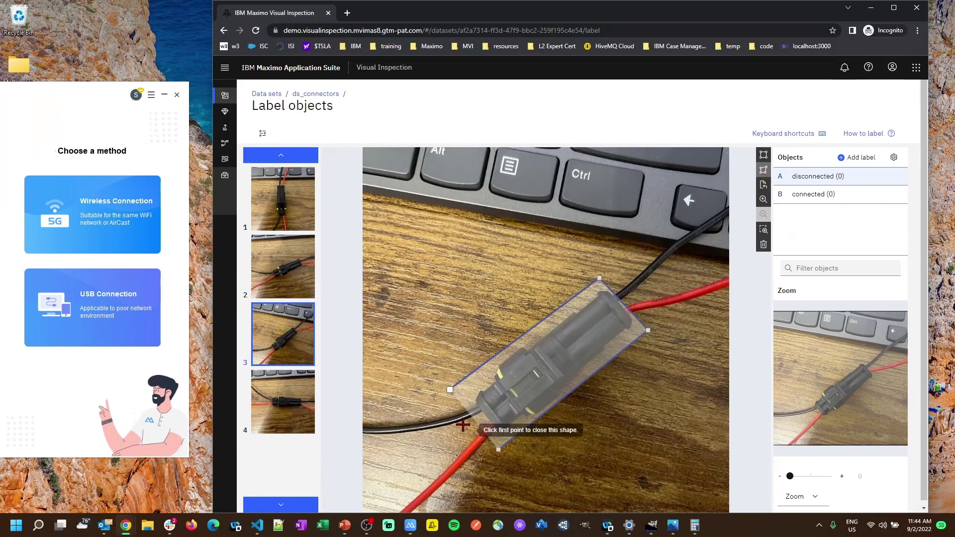
{"action": "left_click", "coordinate": [449, 390]}
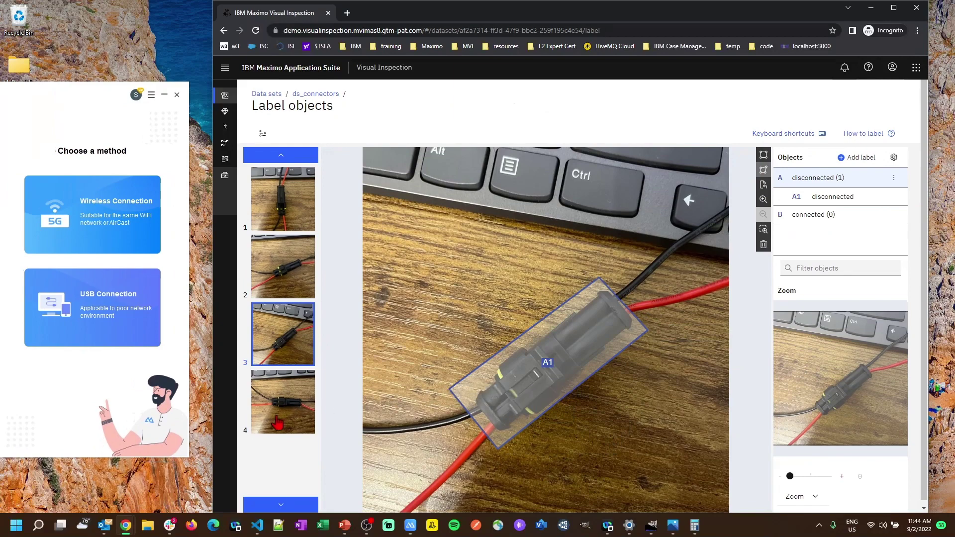
{"action": "left_click", "coordinate": [278, 406]}
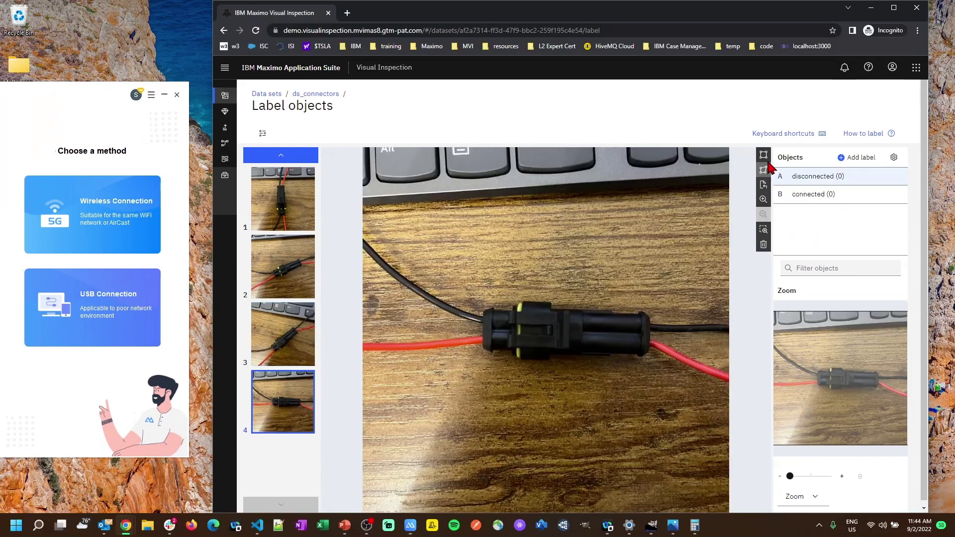
{"action": "left_click", "coordinate": [300, 344]}
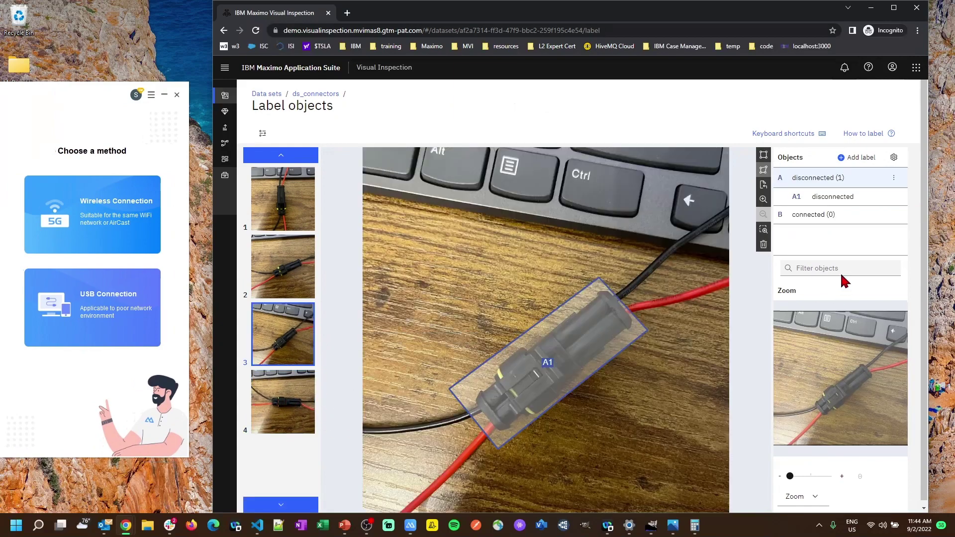
{"action": "left_click", "coordinate": [858, 197]}
{"action": "left_click", "coordinate": [895, 198]}
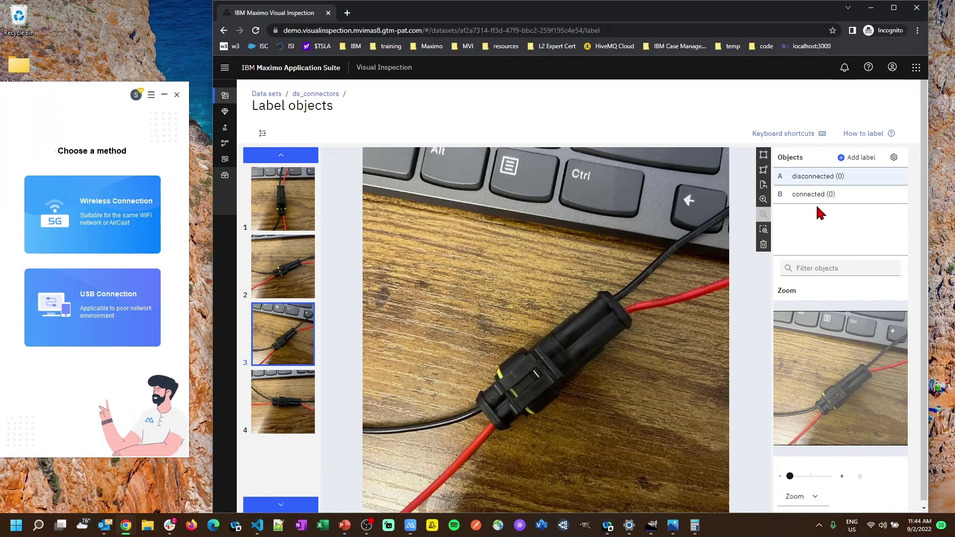
Redraw image 3's connector outline with the connected label.
{"action": "left_click", "coordinate": [810, 194]}
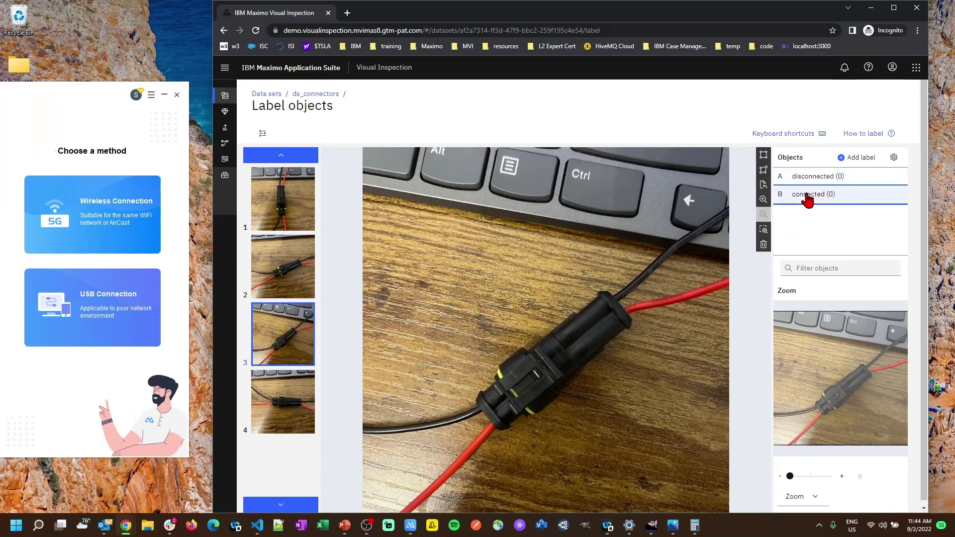
{"action": "left_click", "coordinate": [764, 171]}
{"action": "left_click", "coordinate": [457, 389]}
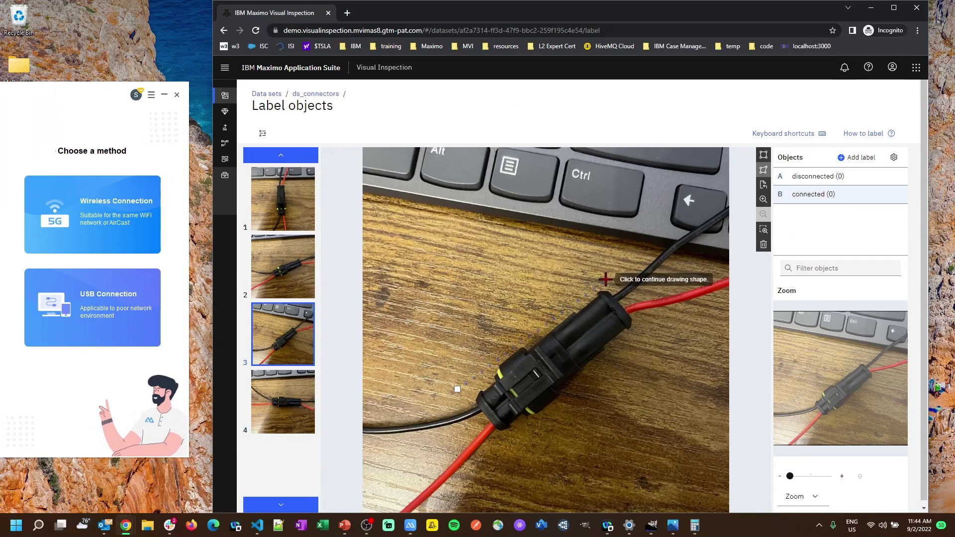
{"action": "left_click", "coordinate": [605, 279]}
{"action": "left_click", "coordinate": [643, 323]}
{"action": "left_click", "coordinate": [500, 449]}
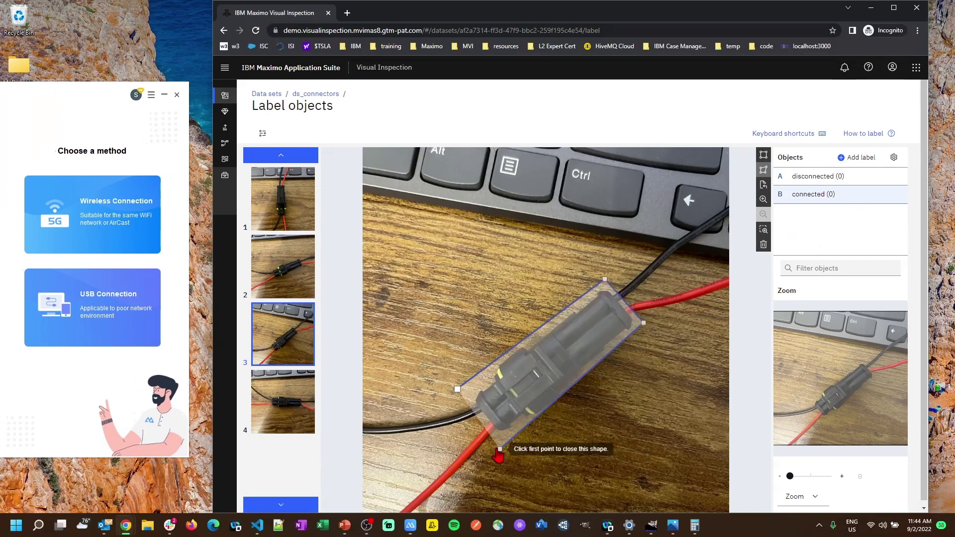
{"action": "left_click", "coordinate": [457, 388]}
Outline image 4's connector as connected object B1.
{"action": "left_click", "coordinate": [298, 411]}
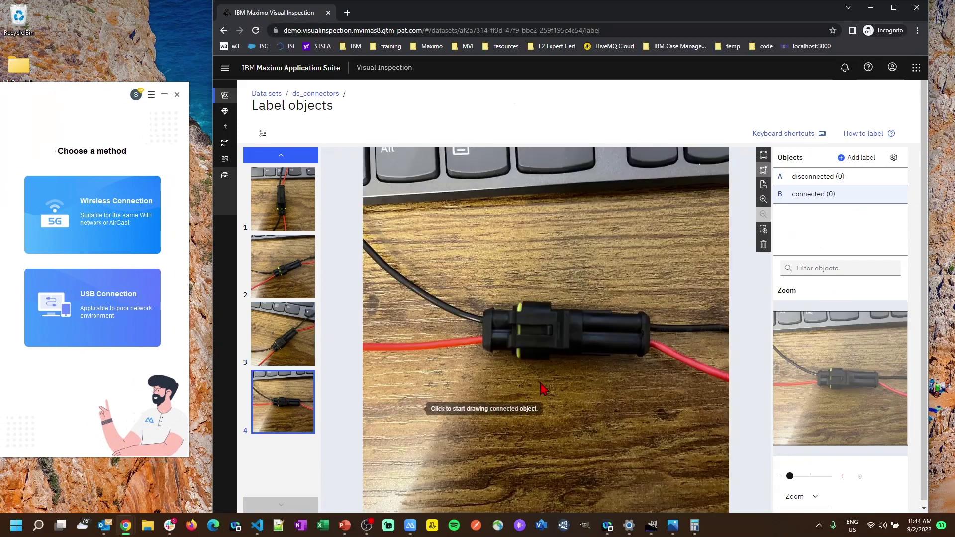
{"action": "left_click", "coordinate": [463, 282]}
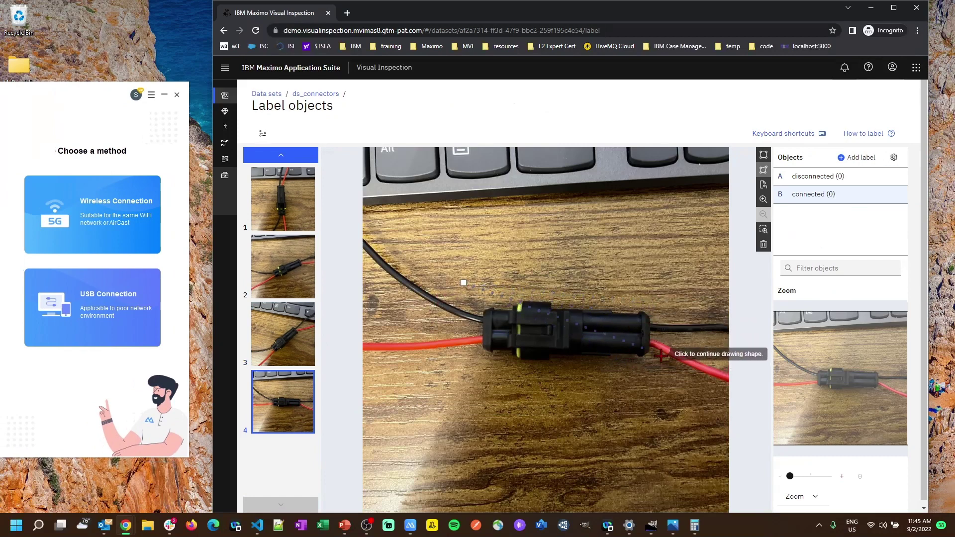
{"action": "left_click", "coordinate": [648, 299]}
{"action": "left_click", "coordinate": [655, 373]}
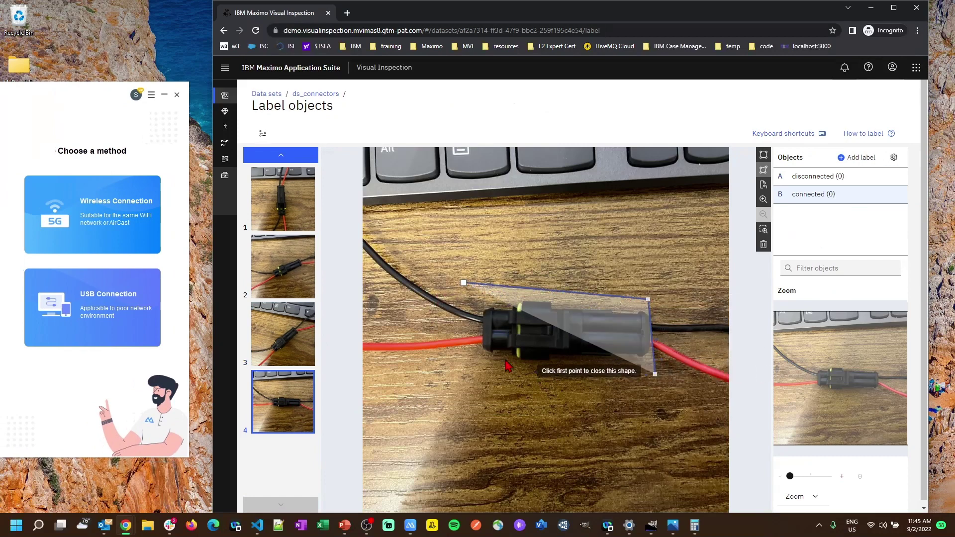
{"action": "left_click", "coordinate": [476, 358]}
{"action": "left_click", "coordinate": [473, 315]}
{"action": "left_click", "coordinate": [463, 282]}
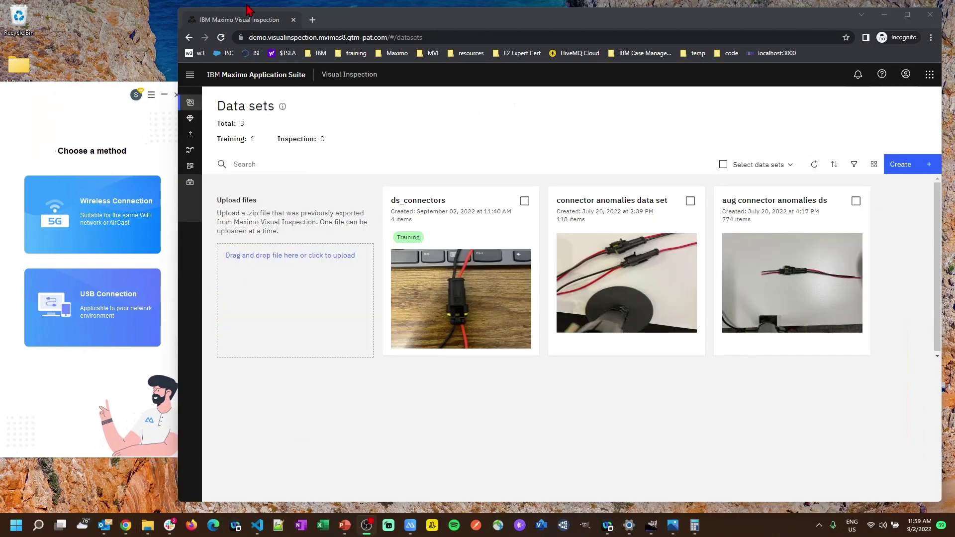
Go to the Data sets list and open the ds_connectors card.
{"action": "left_click", "coordinate": [209, 103]}
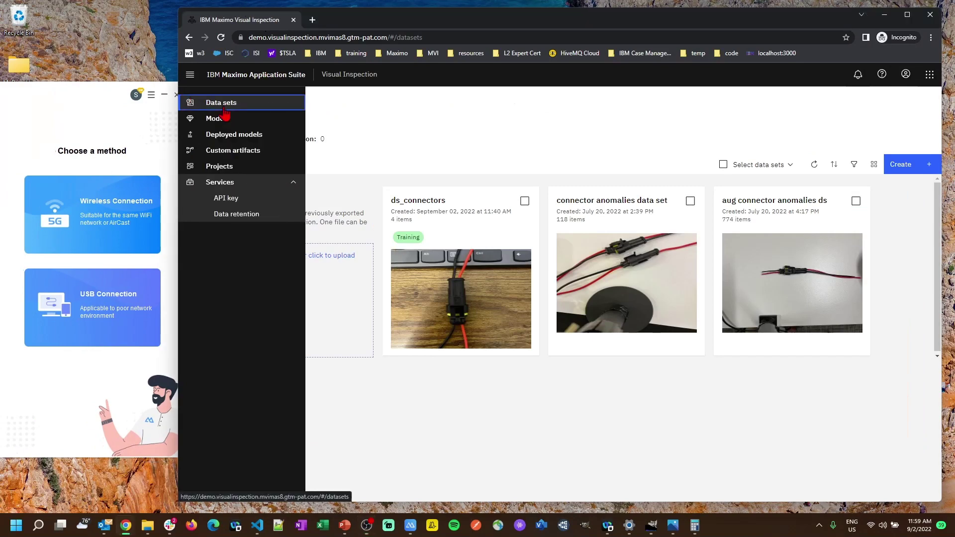
{"action": "left_click", "coordinate": [441, 227]}
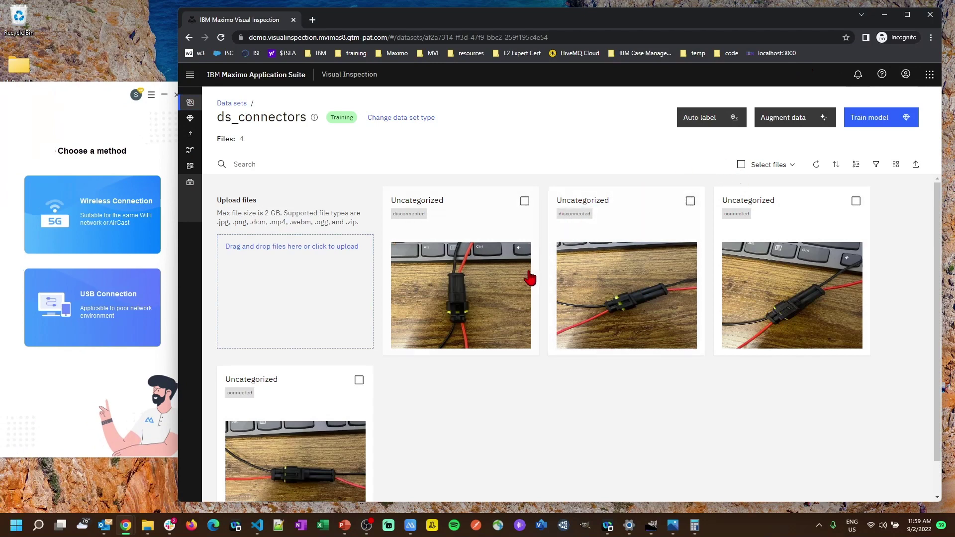
Set up training for ds_connectors as Object detection using Tiny YOLO v3.
{"action": "left_click", "coordinate": [876, 123]}
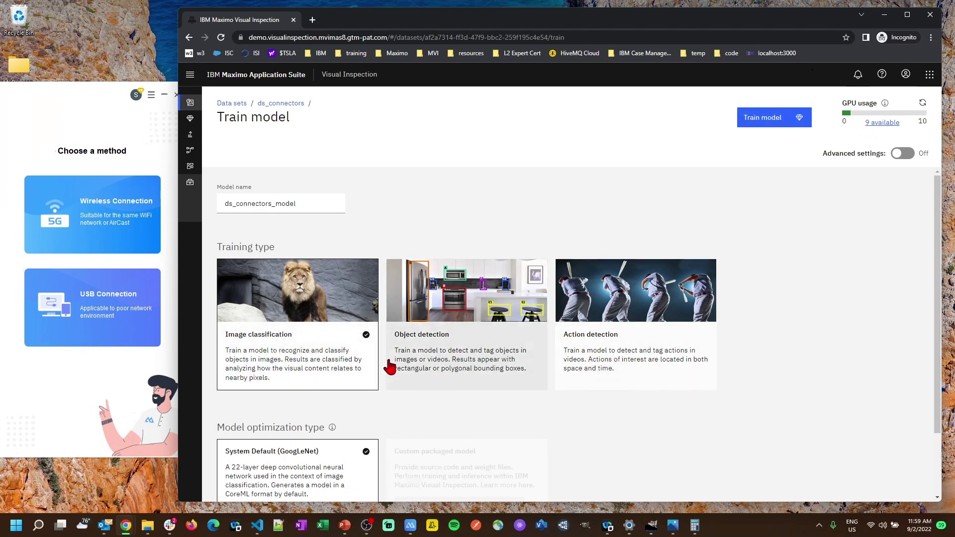
{"action": "left_click", "coordinate": [408, 346]}
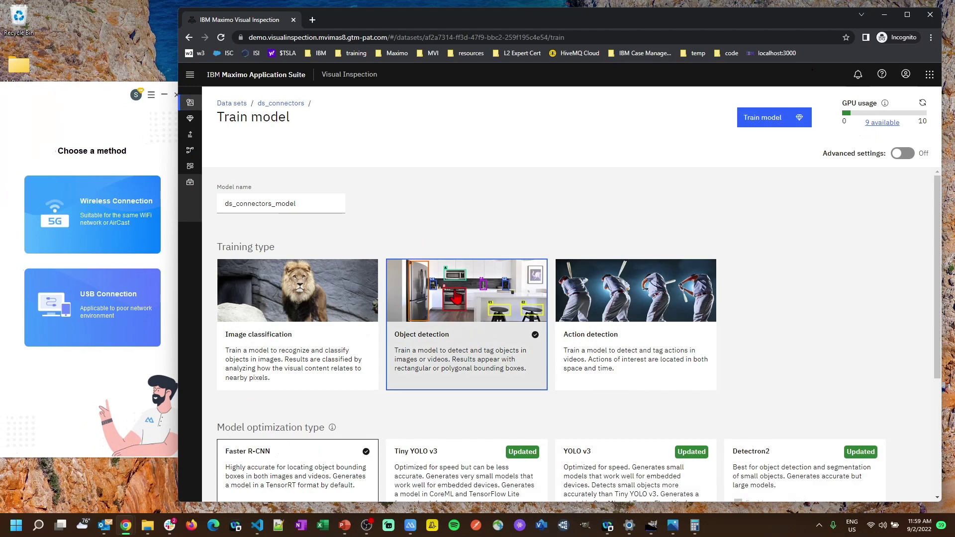
{"action": "scroll", "coordinate": [301, 393], "scroll_direction": "down", "scroll_amount": 2}
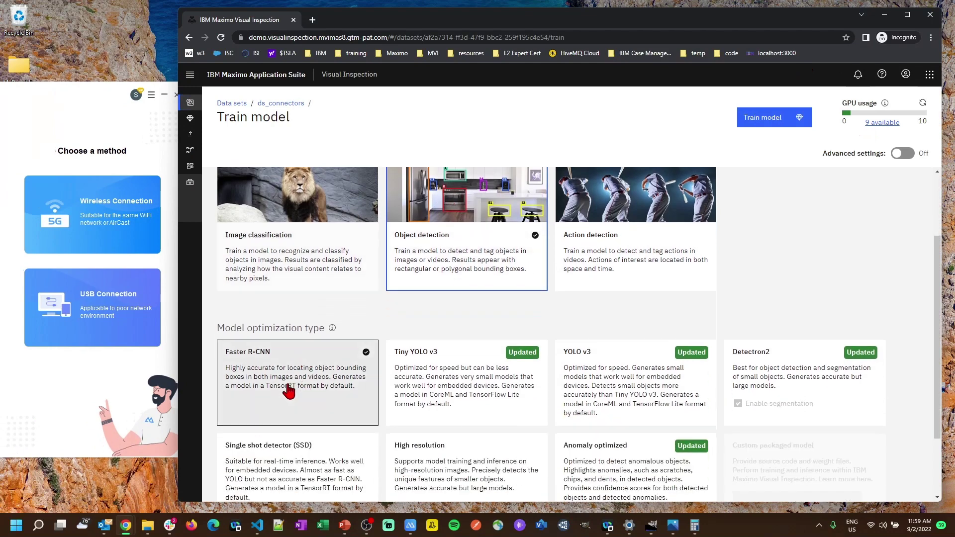
{"action": "left_click", "coordinate": [471, 386]}
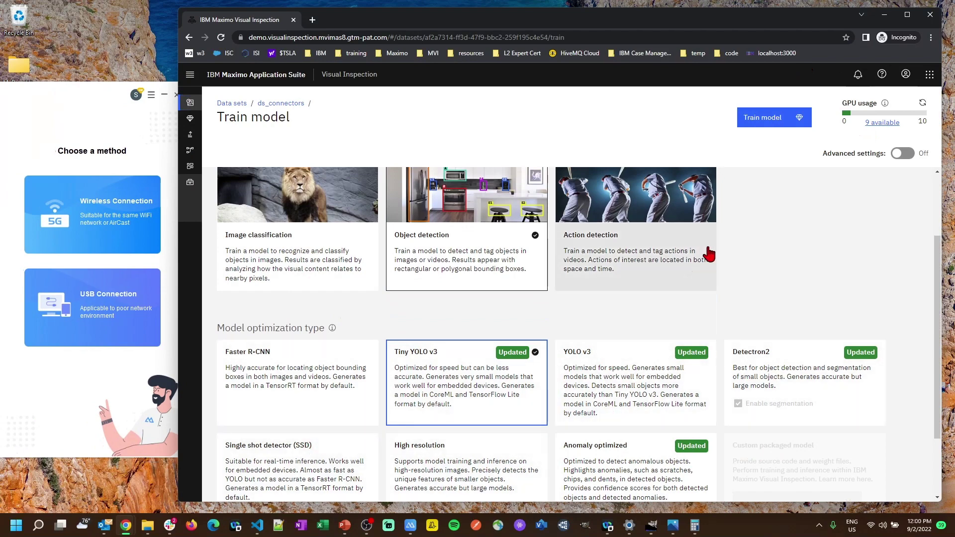
Launch training of ds_connectors_model and watch its progress on the model page.
{"action": "left_click", "coordinate": [777, 119]}
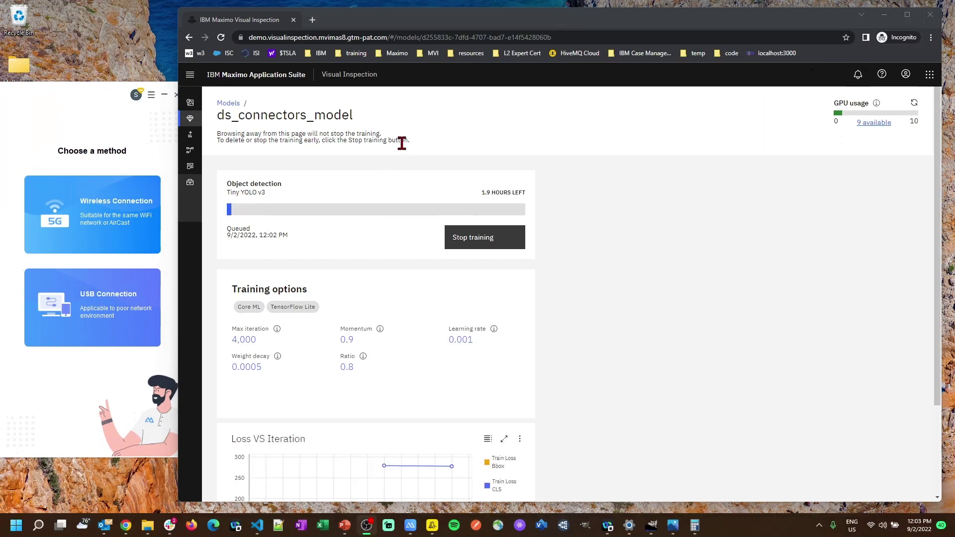
{"action": "left_click", "coordinate": [482, 192]}
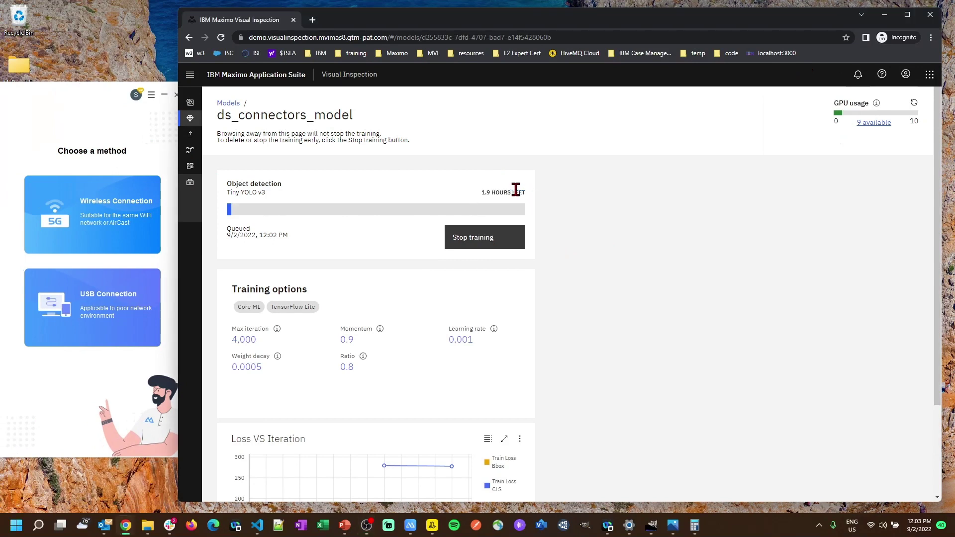